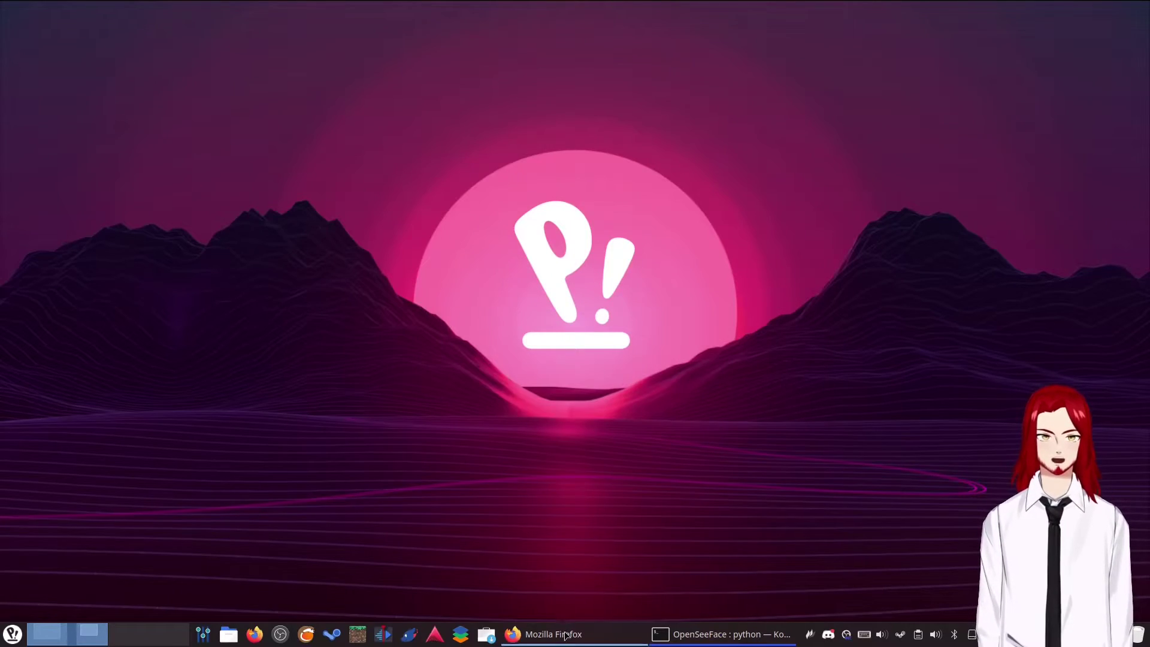
Load shotcut.org in Firefox and go to its Download page for version 21.03.21.
left_click(566, 635)
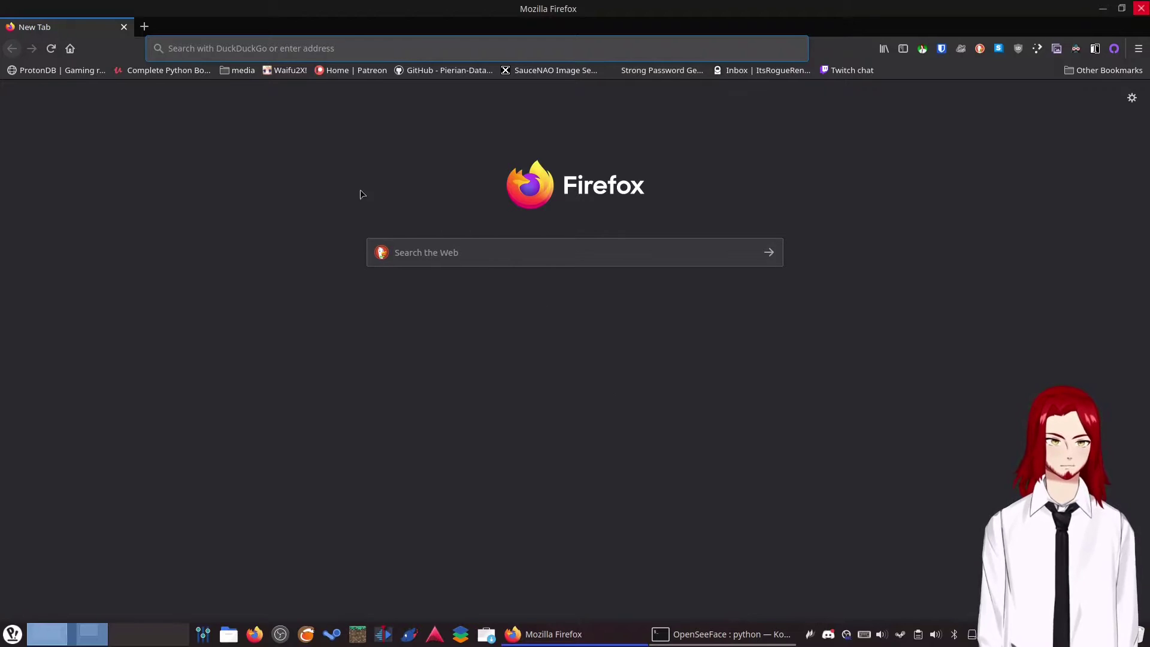
left_click(370, 52)
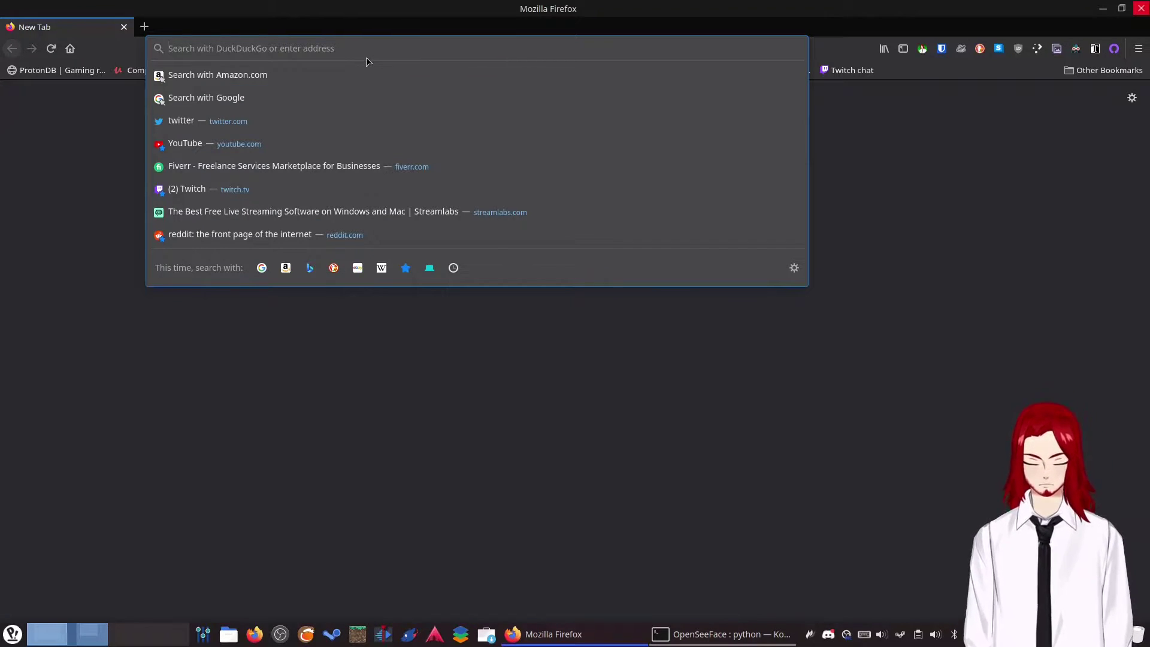
type("shot")
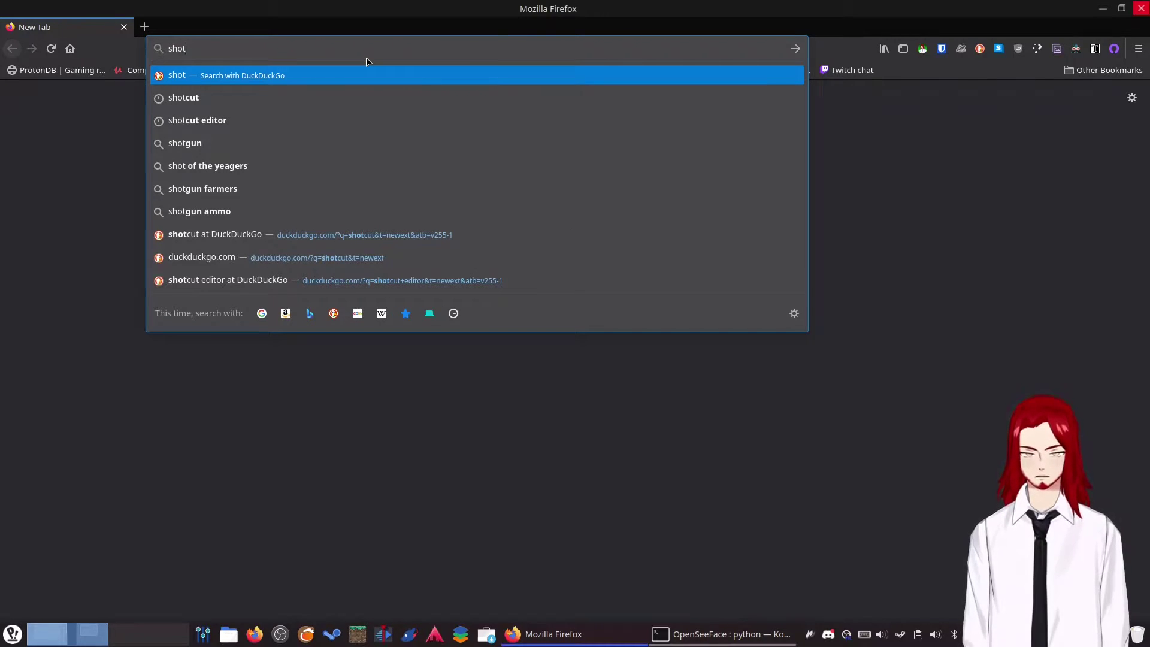
type("cu")
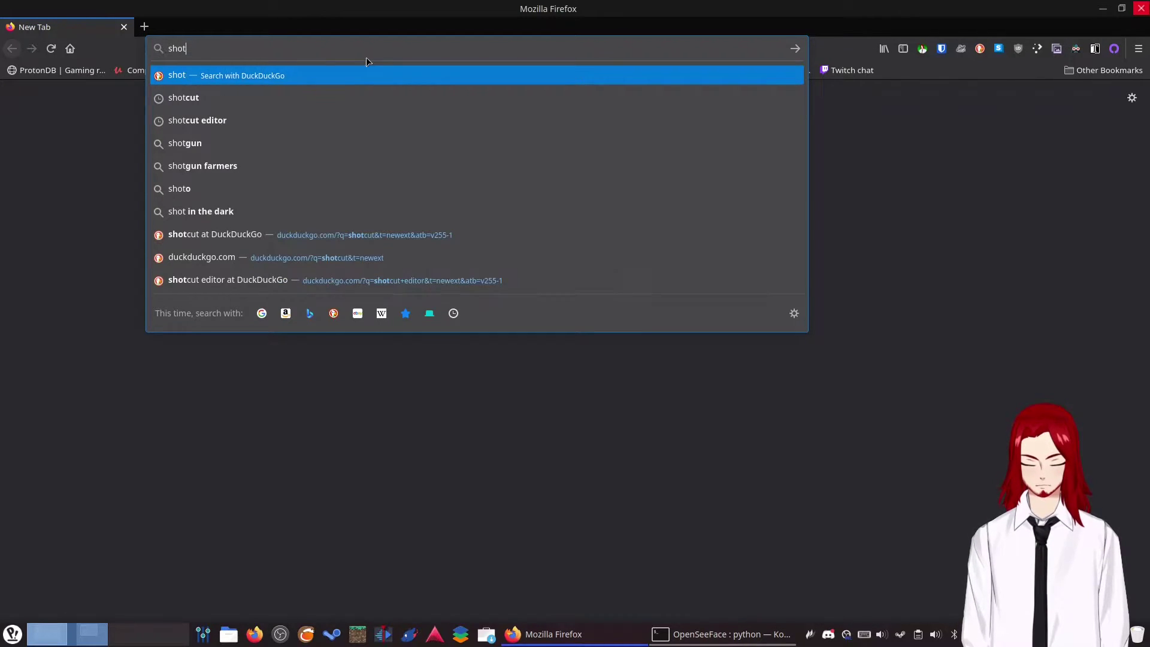
type("t.or")
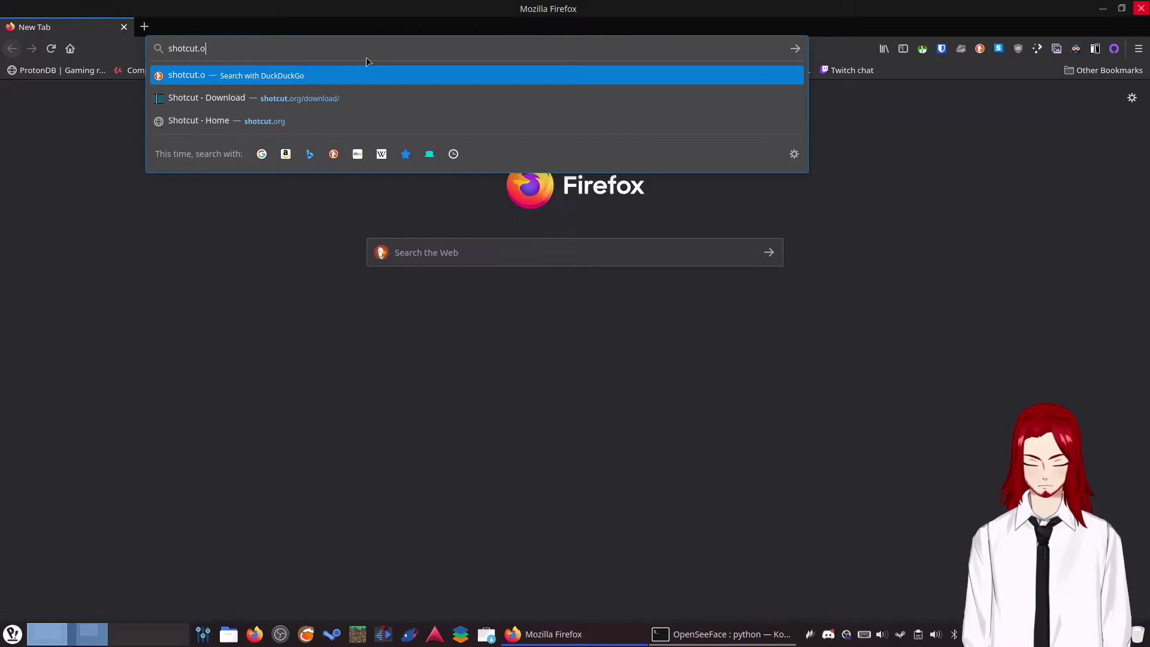
type("g")
key("Return")
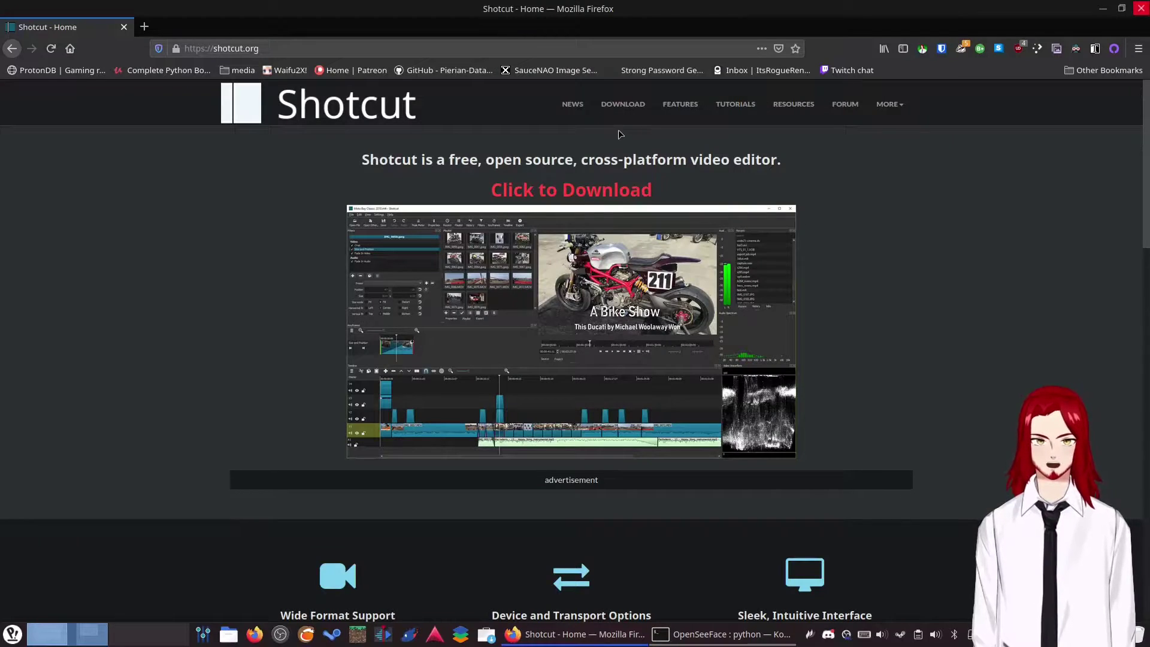
left_click(620, 112)
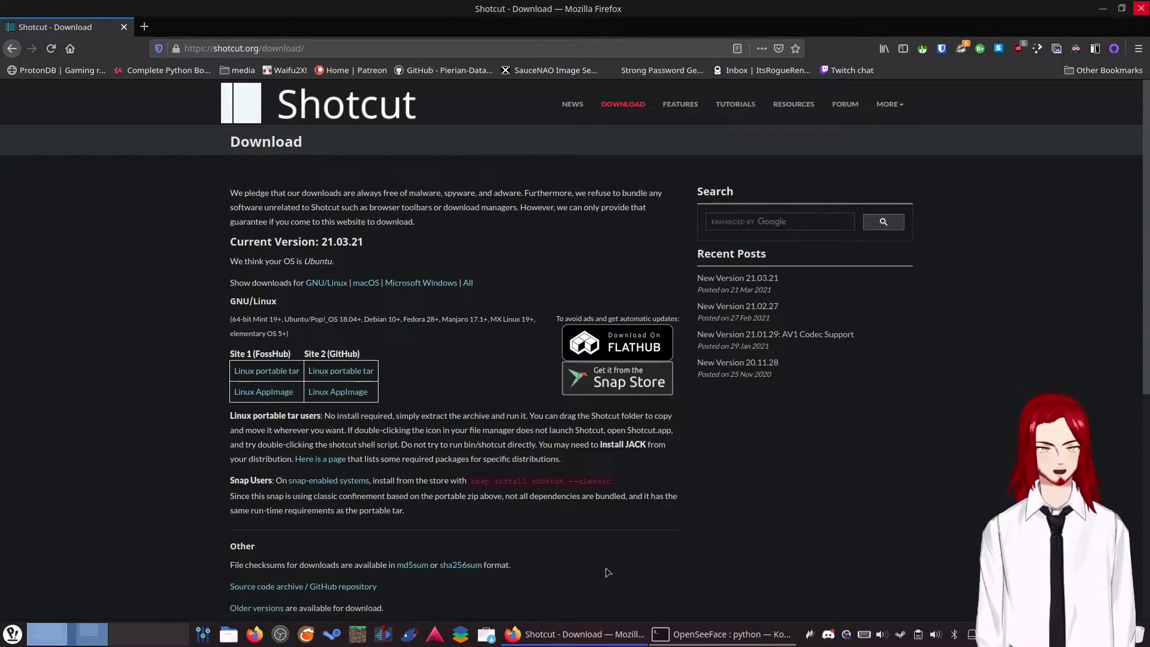
Open Dolphin on the Downloads folder and select shotcut-linux-x86_64-210321.txz.
left_click(228, 633)
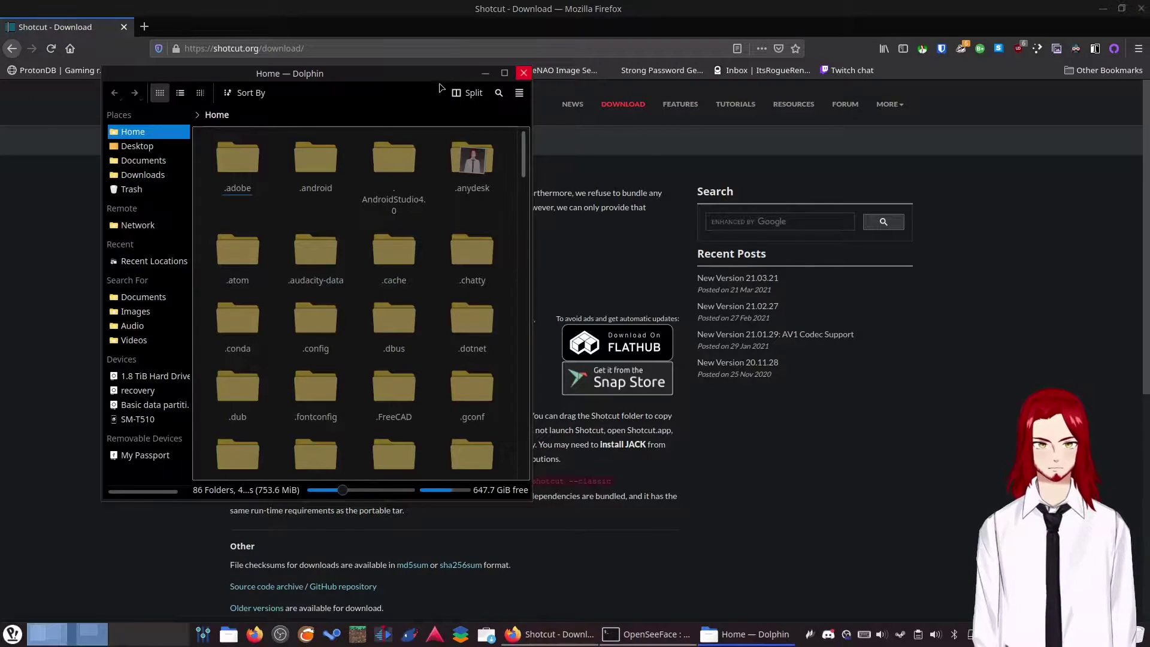
left_click_drag(375, 81, 867, 82)
left_click(625, 177)
scroll(841, 446, "down", 10)
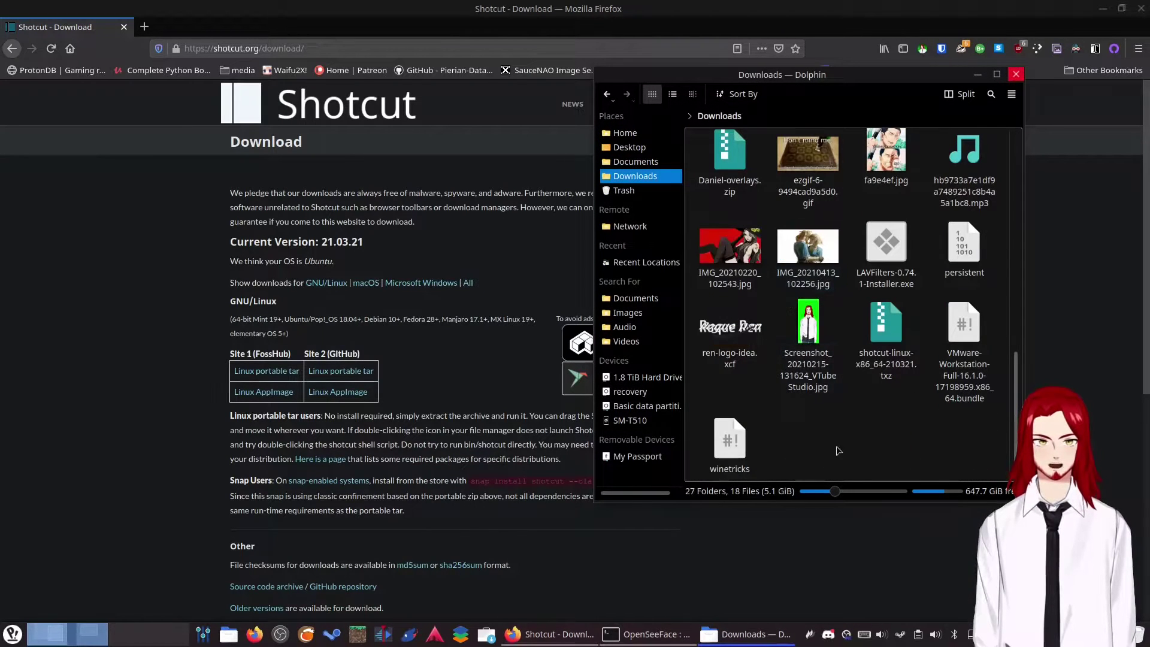
scroll(838, 431, "up", 5)
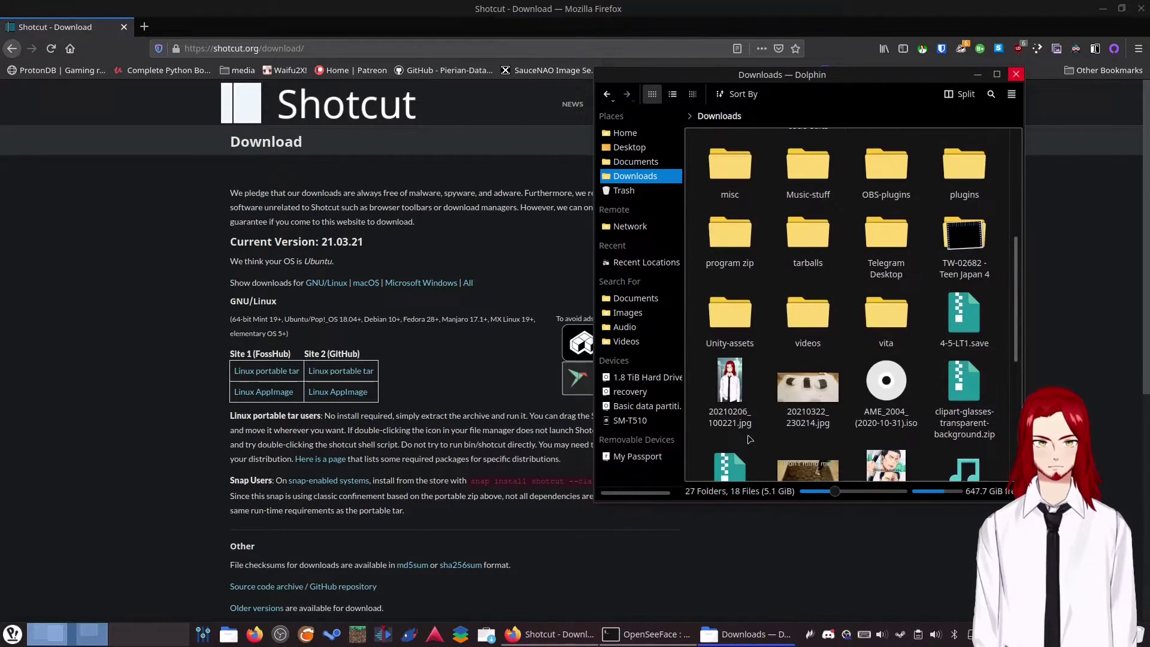
scroll(887, 417, "down", 4)
left_click(887, 418)
scroll(888, 407, "down", 2)
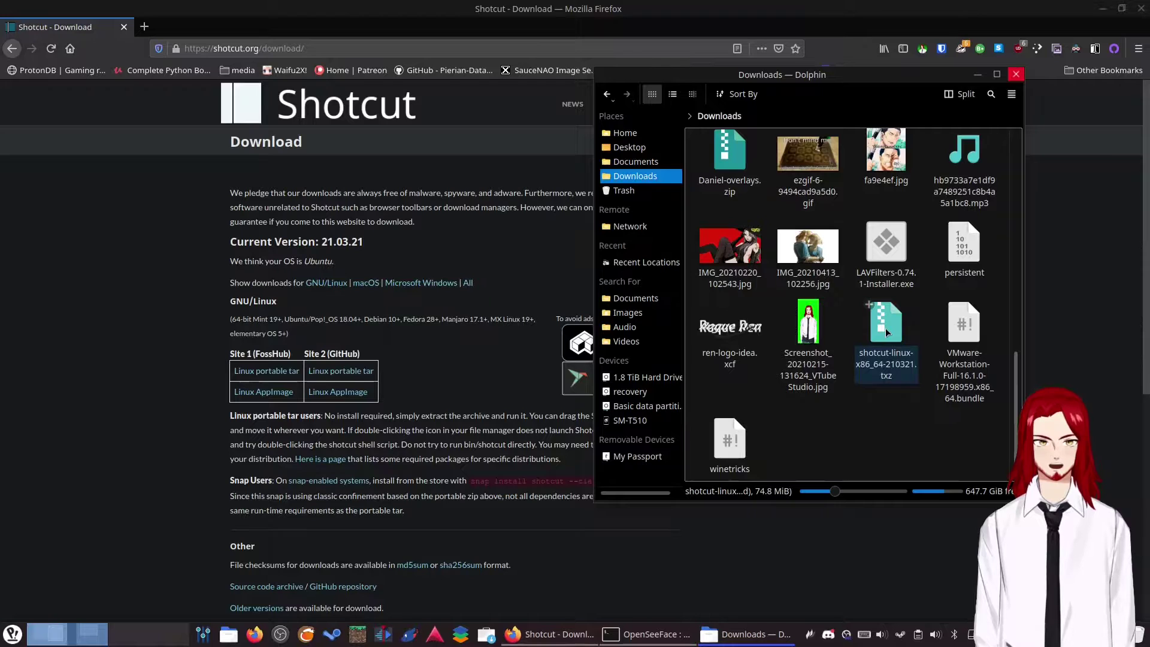
Open the Shotcut archive in Ark and inspect the Shotcut.app folder's contents.
double_click(885, 328)
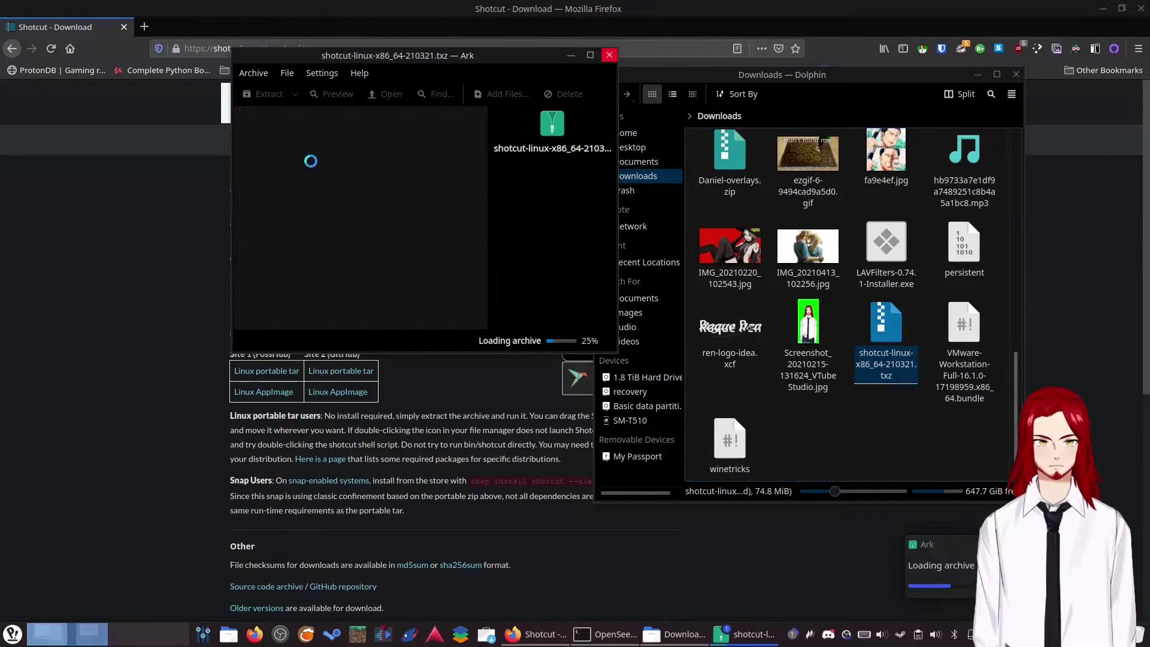
left_click_drag(392, 58, 763, 53)
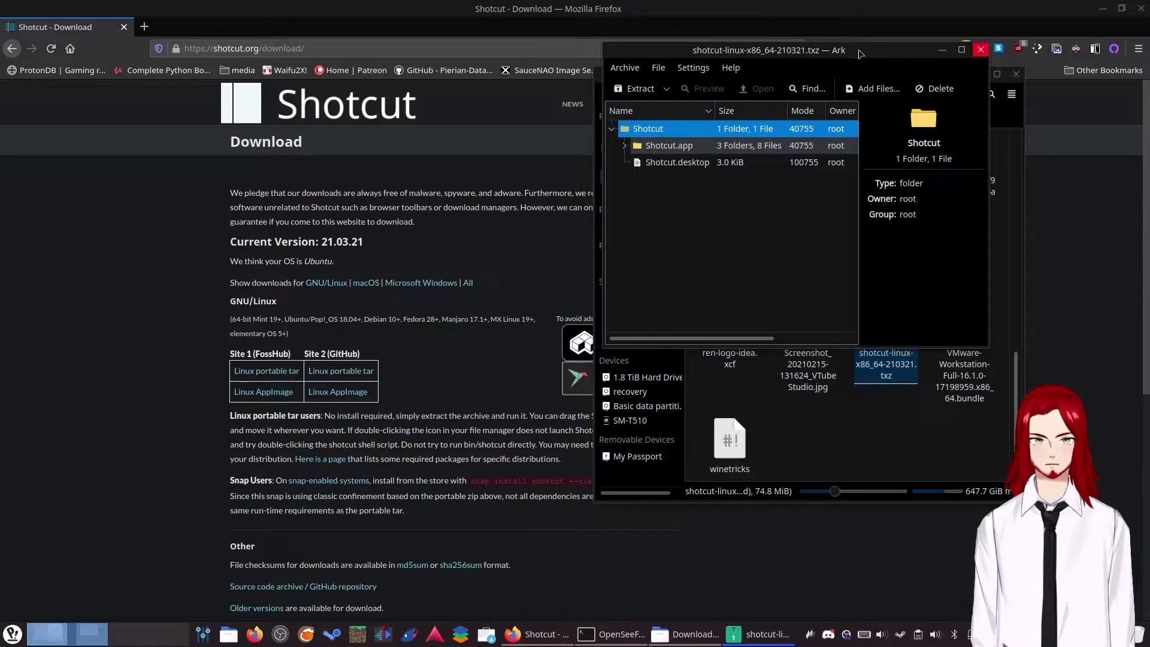
left_click(648, 151)
left_click(689, 167)
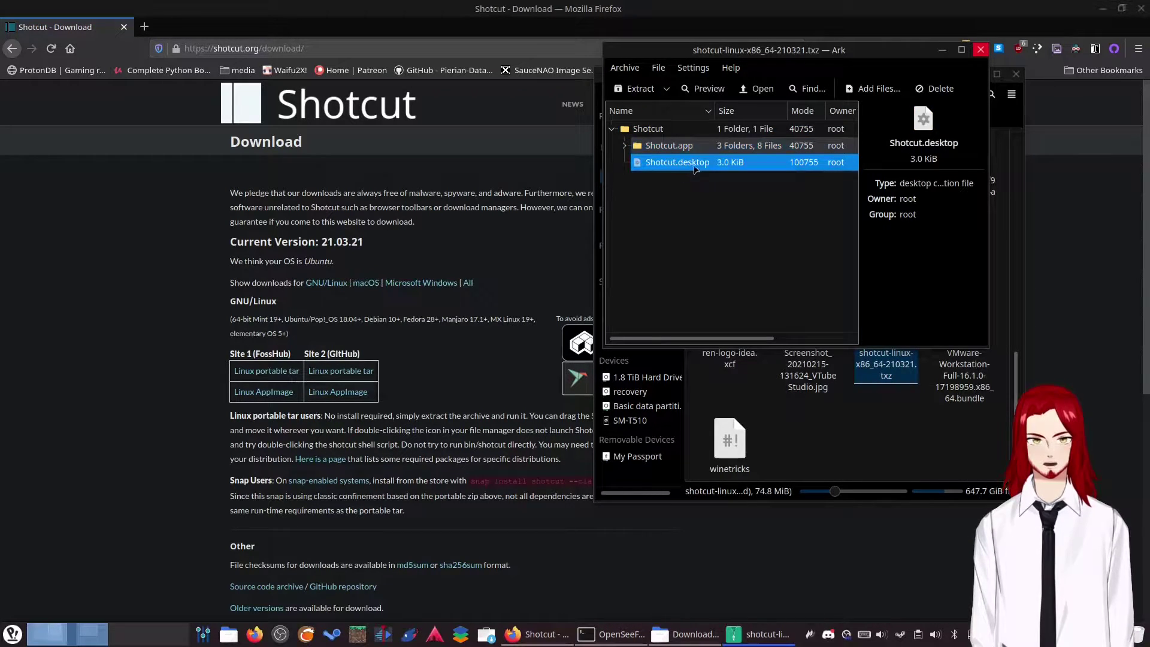
left_click(624, 146)
scroll(677, 296, "down", 1)
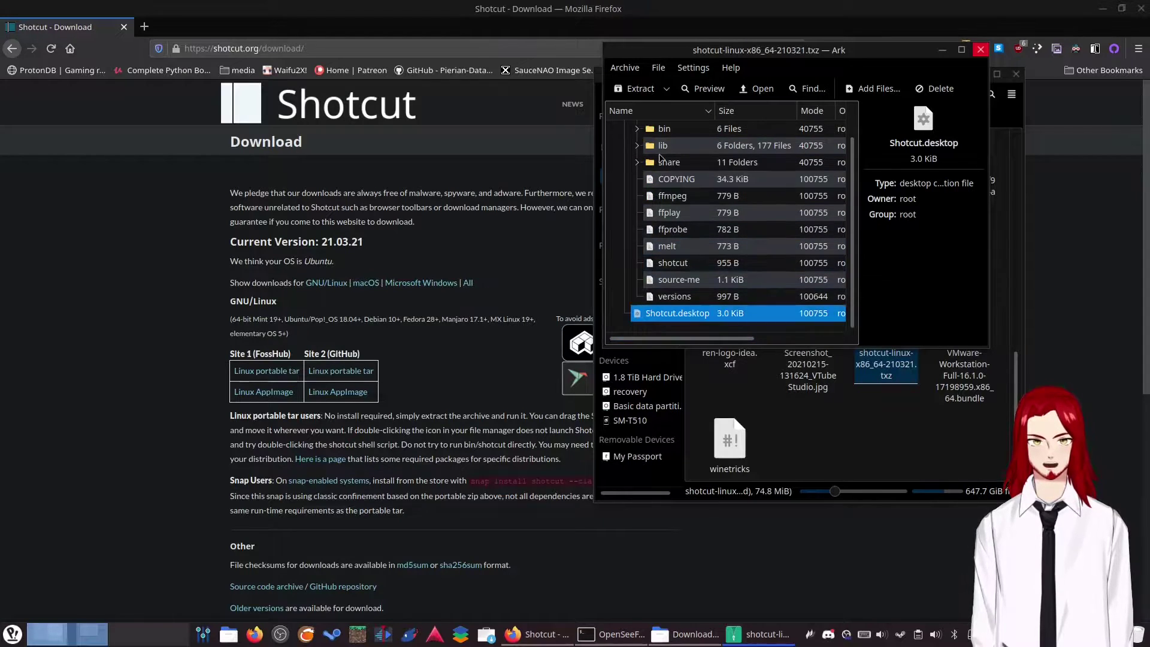
scroll(637, 159, "up", 1)
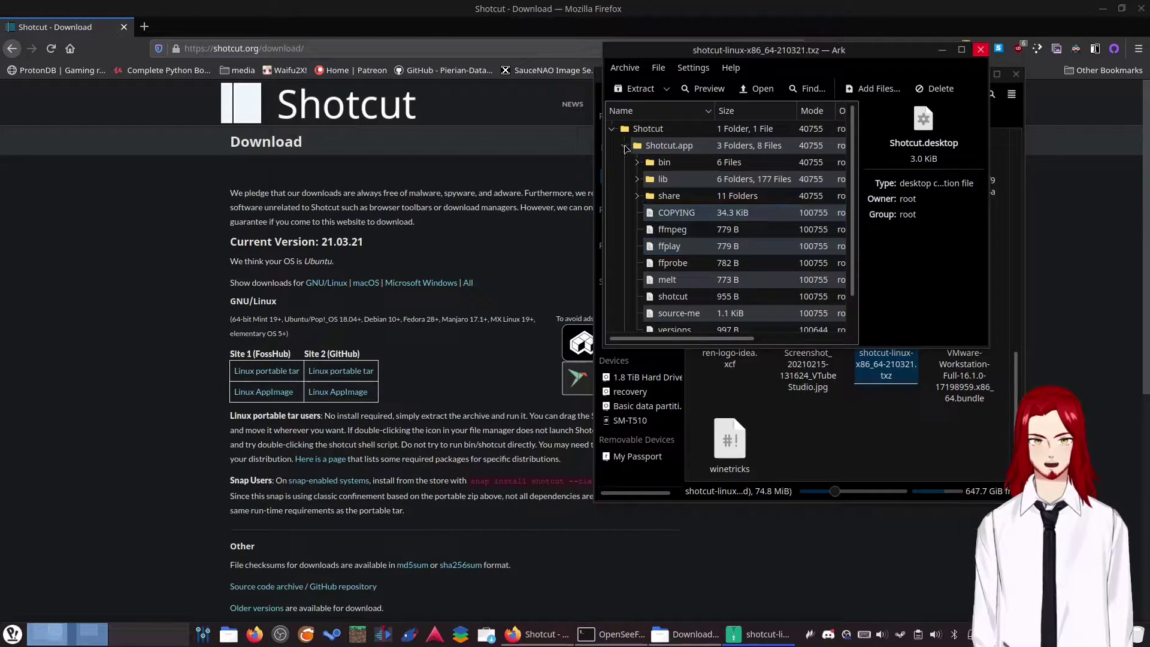
left_click(625, 146)
Start extraction and choose Home > Programs > Shotcut as the destination folder.
left_click(630, 131)
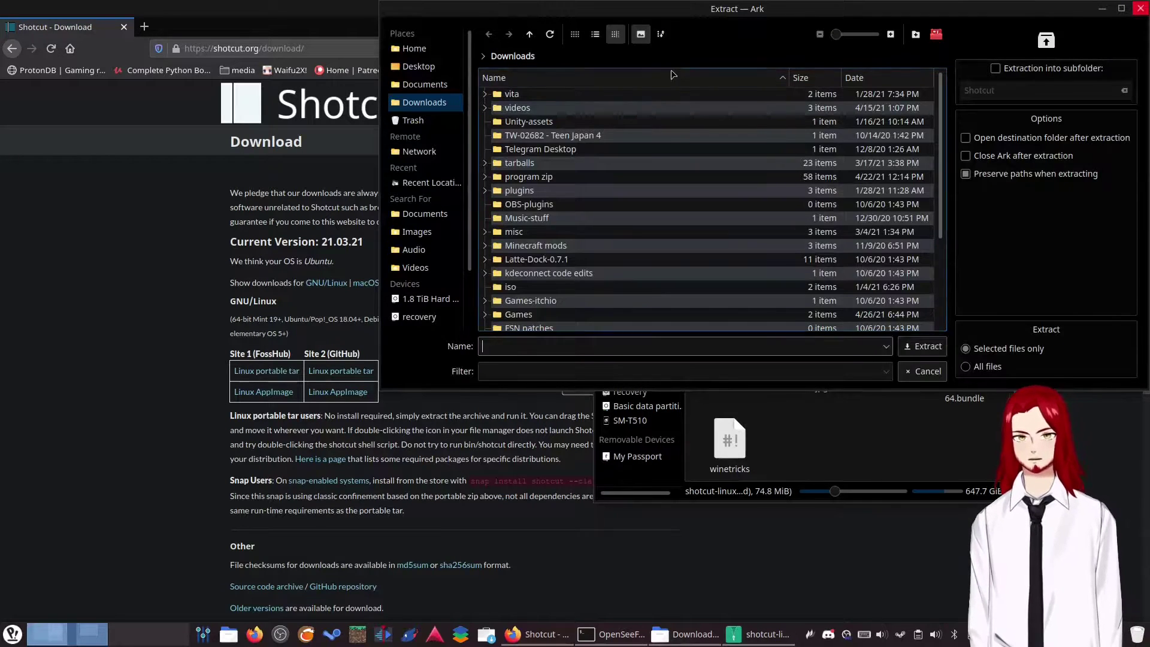
scroll(640, 183, "down", 3)
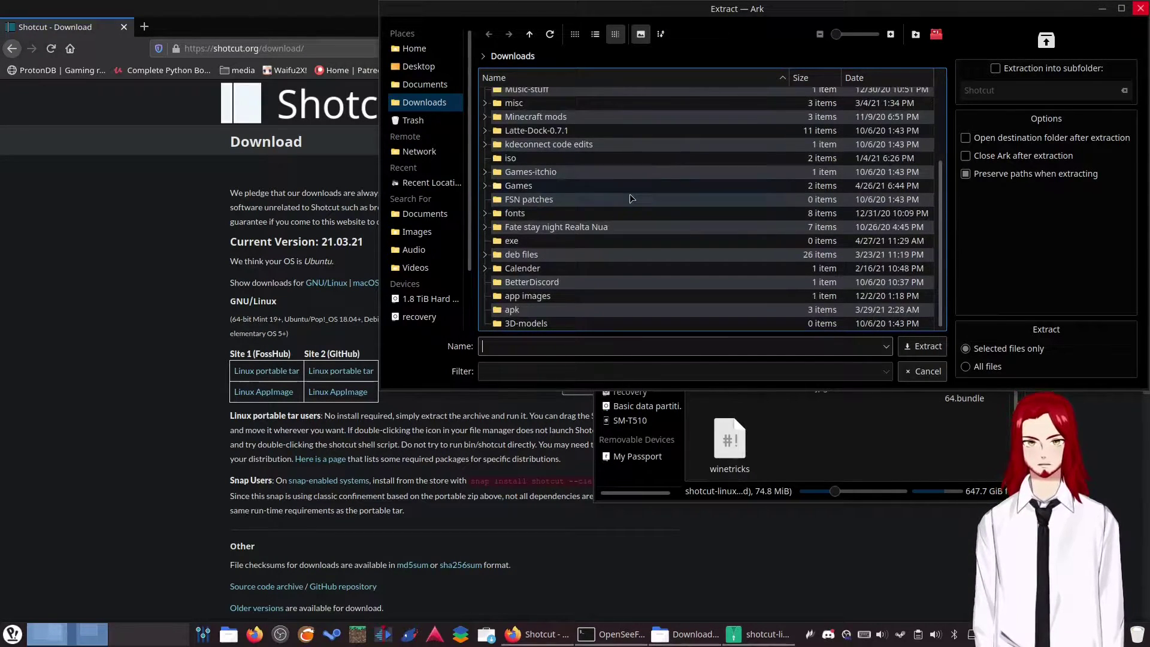
left_click(400, 50)
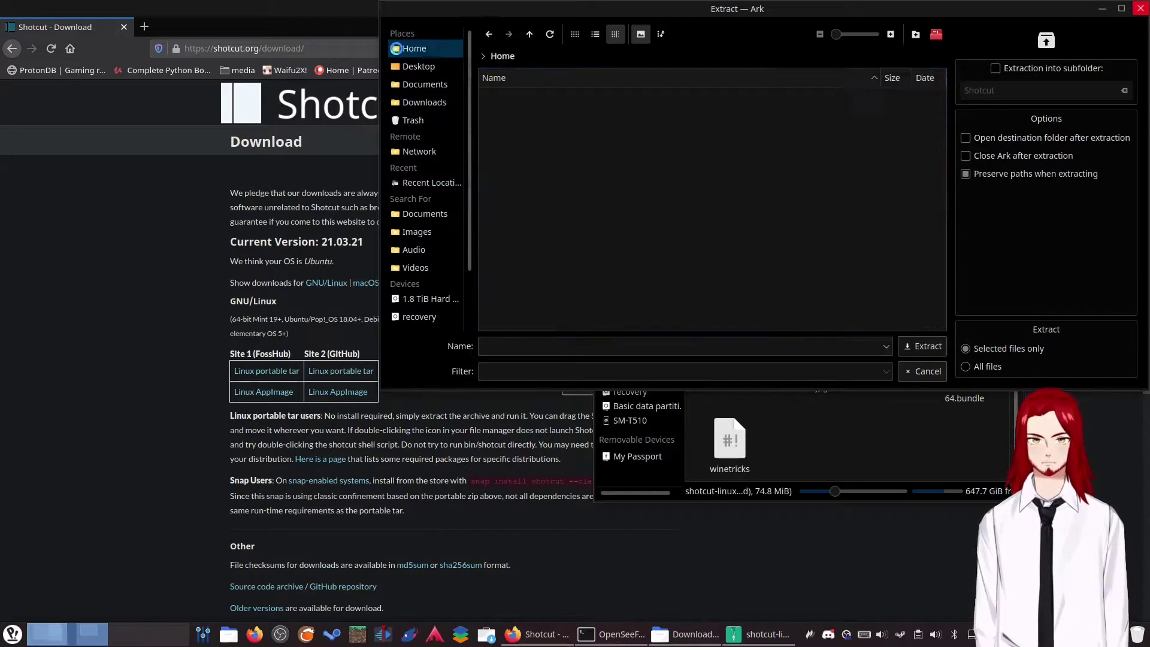
scroll(626, 200, "down", 10)
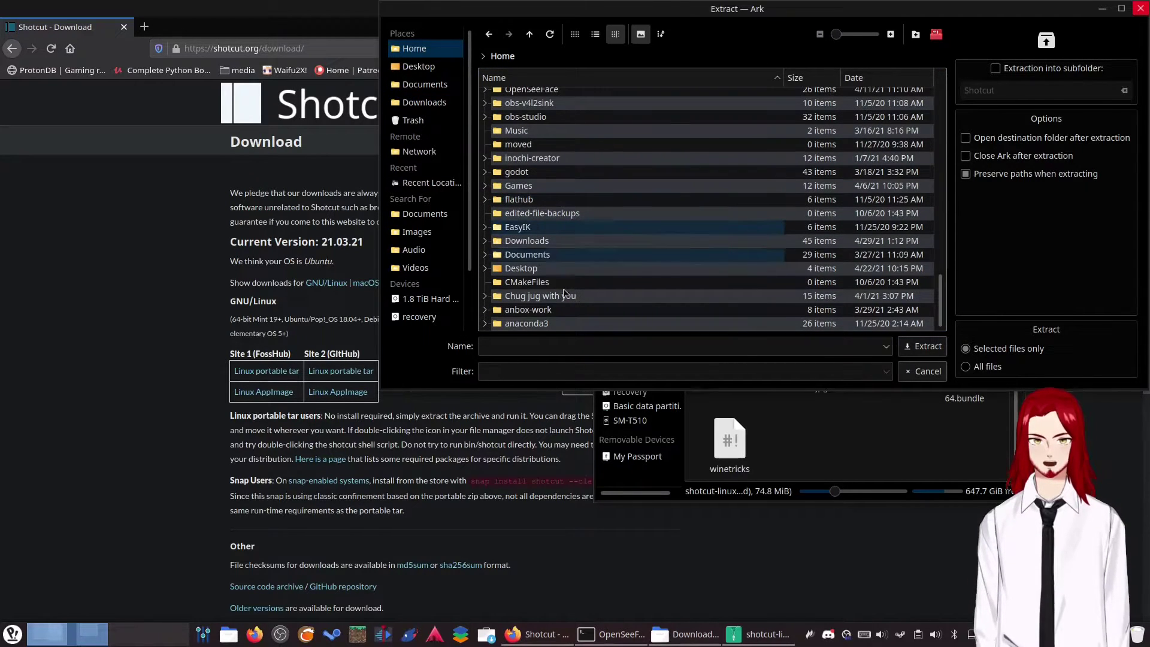
scroll(536, 267, "up", 3)
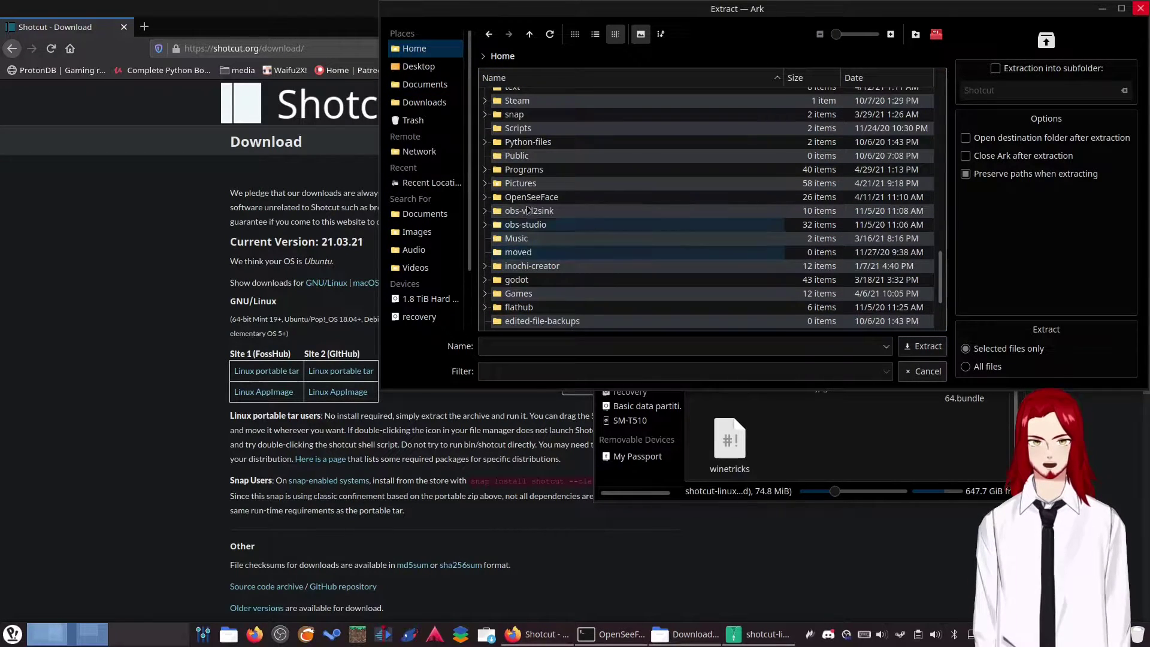
left_click(526, 173)
left_click(486, 171)
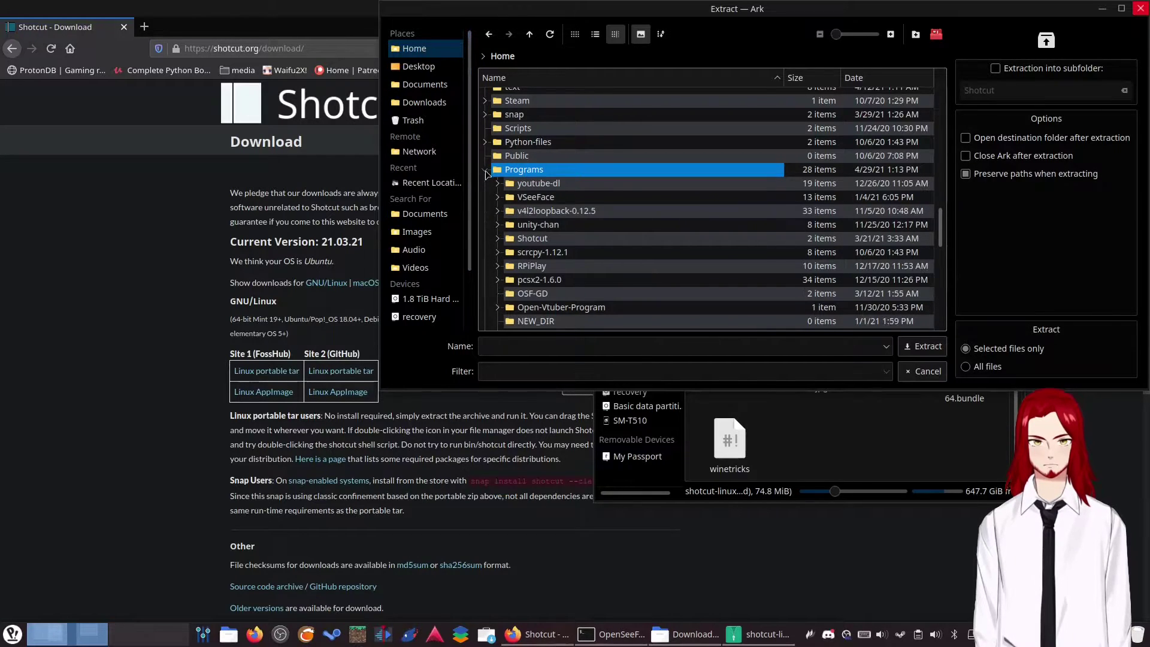
scroll(626, 196, "down", 5)
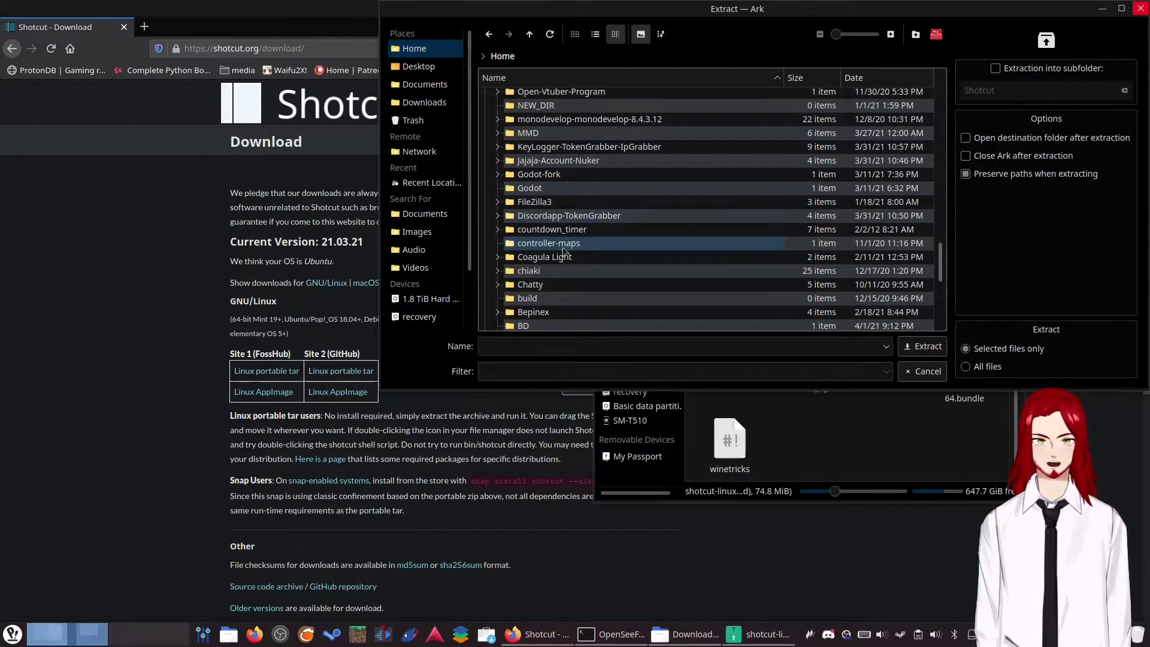
scroll(556, 282, "up", 3)
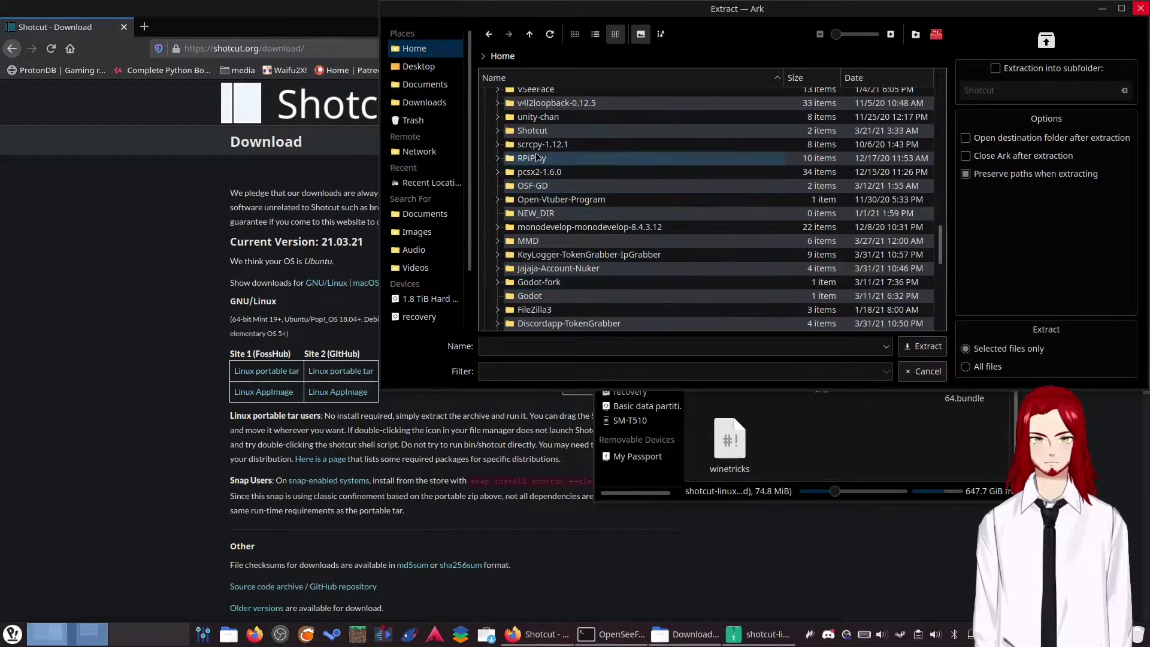
left_click(537, 135)
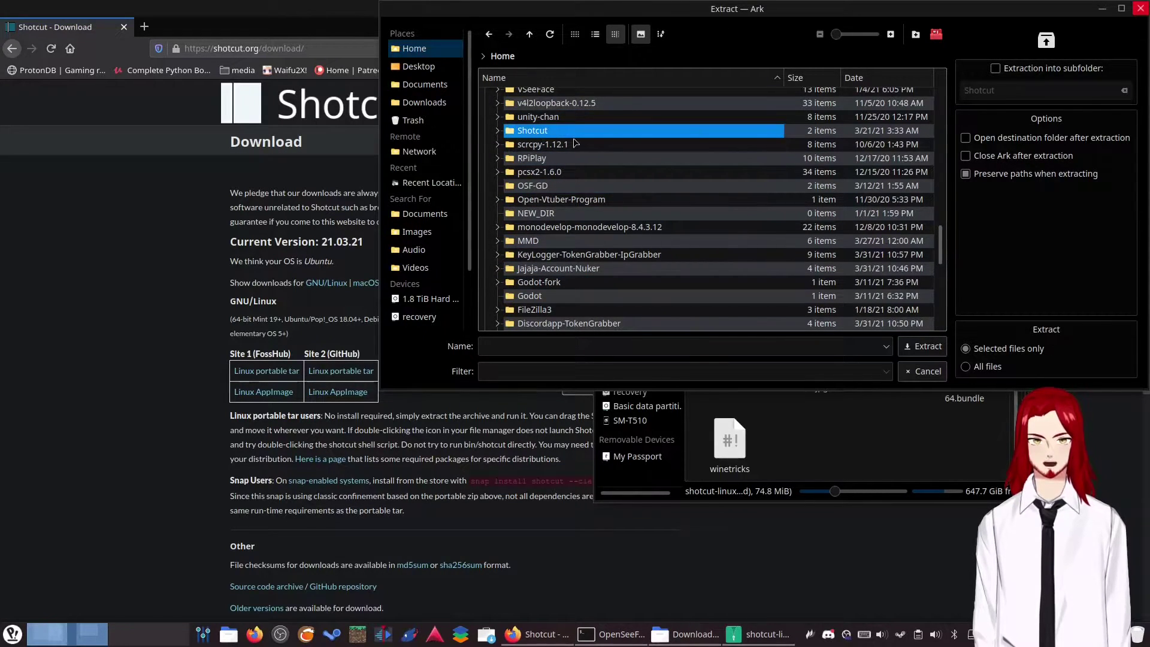
Extract the archive, close Ark, and open Home > Programs > Shotcut > Shotcut.app in Dolphin.
left_click(1141, 10)
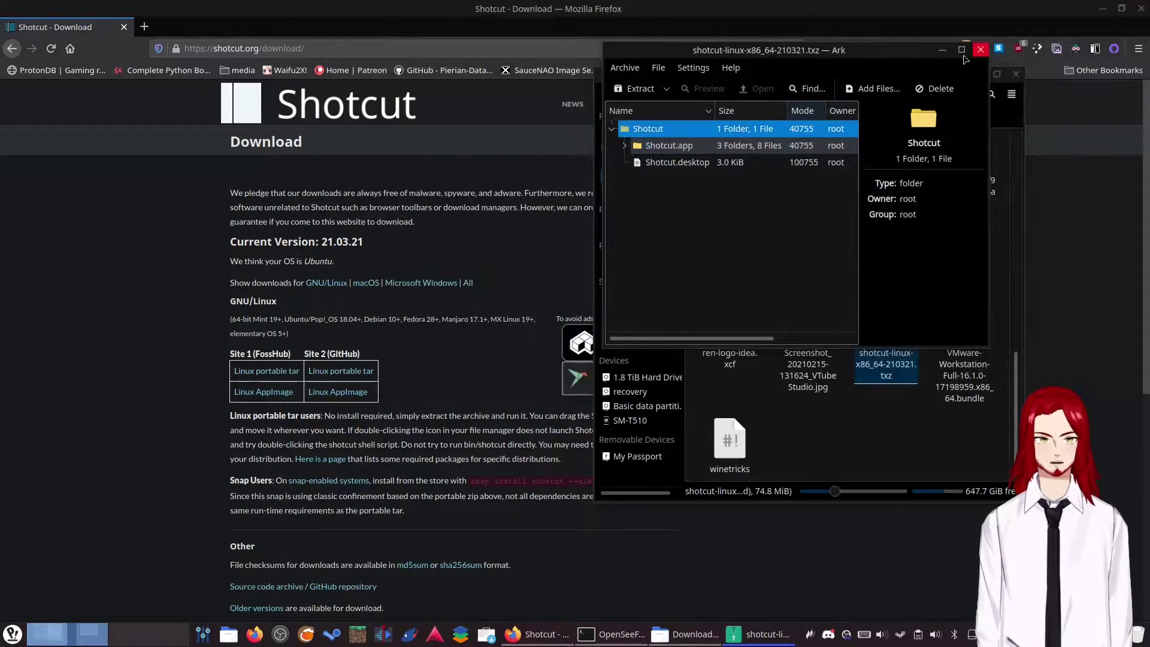
left_click(984, 52)
left_click(625, 132)
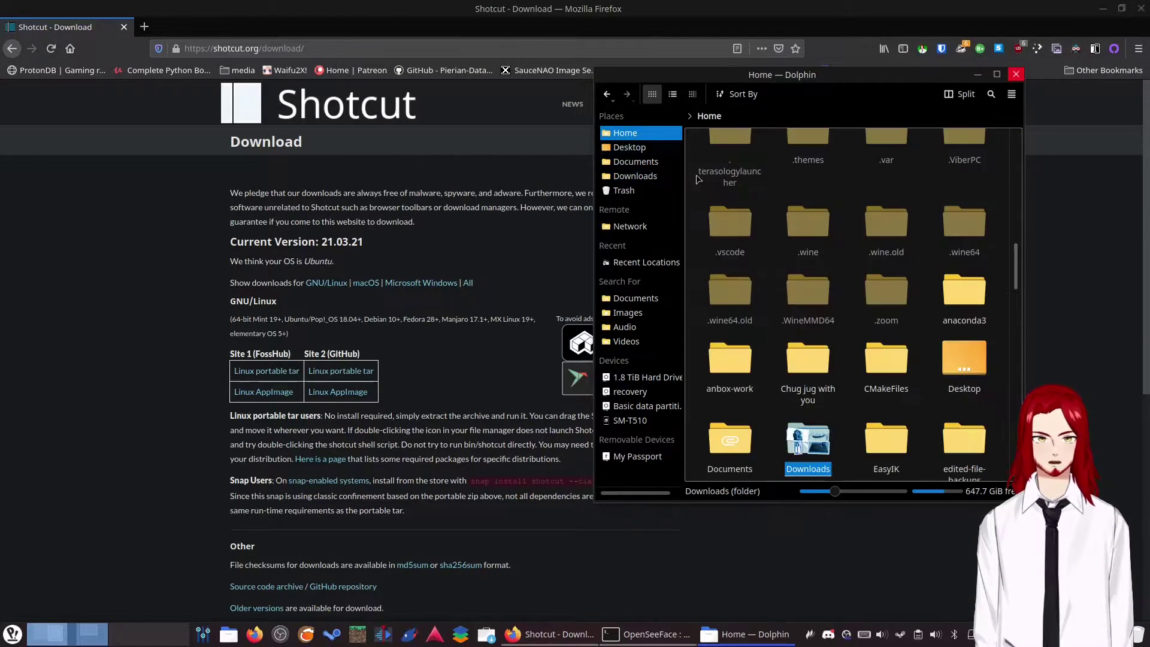
scroll(799, 371, "down", 3)
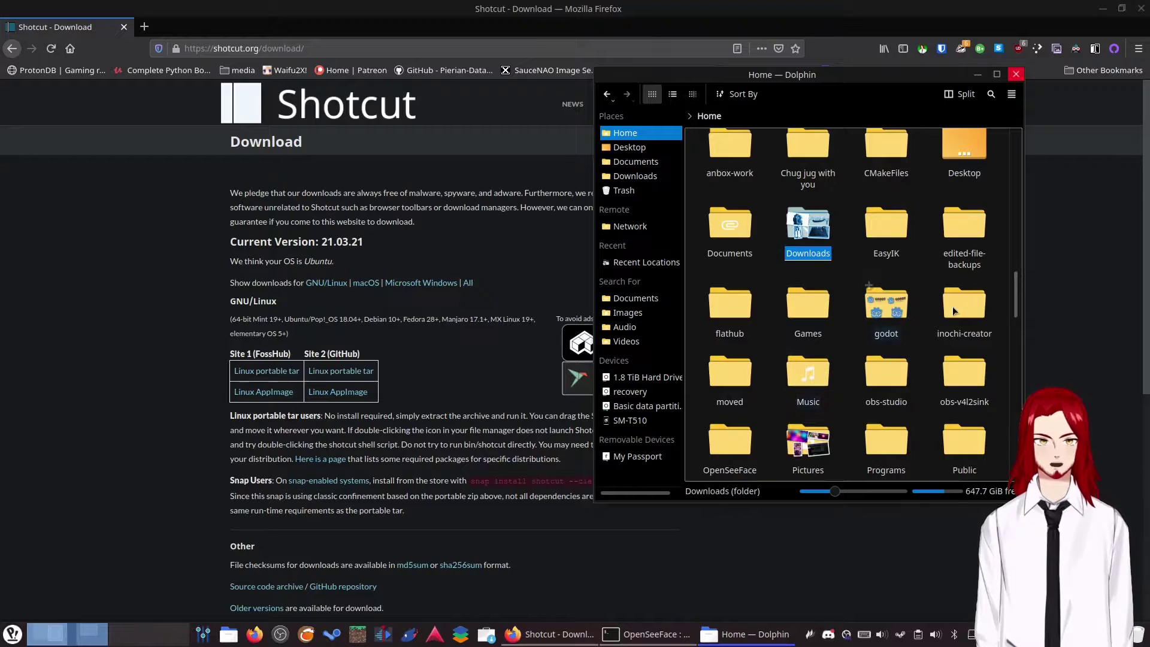
double_click(886, 440)
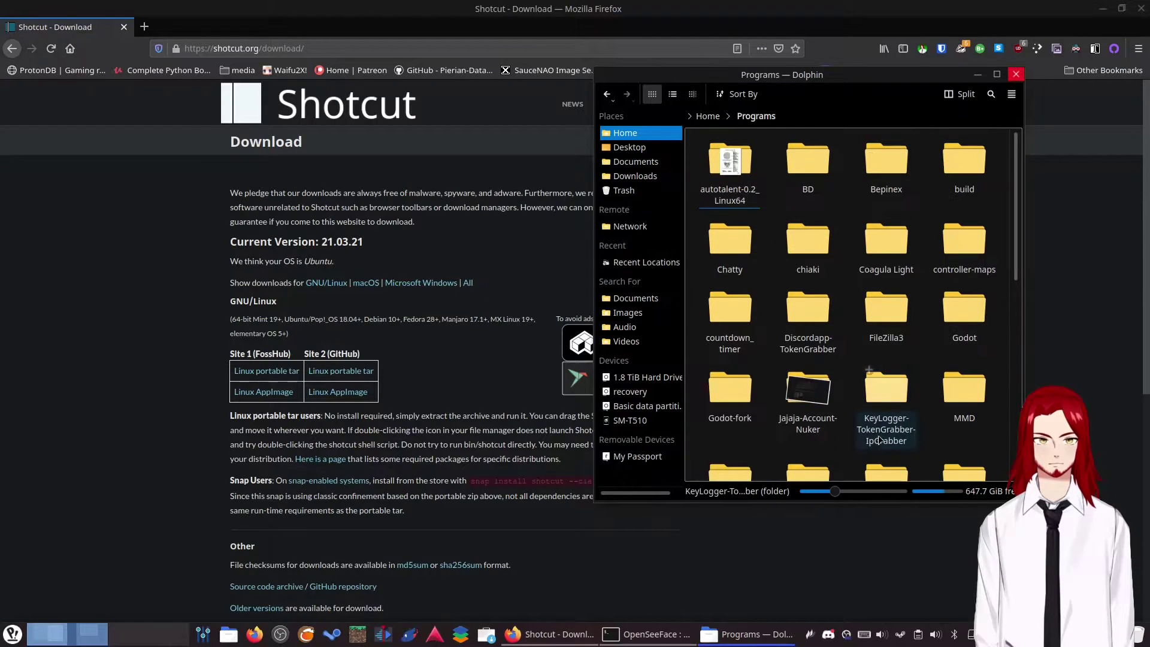
scroll(882, 218, "down", 2)
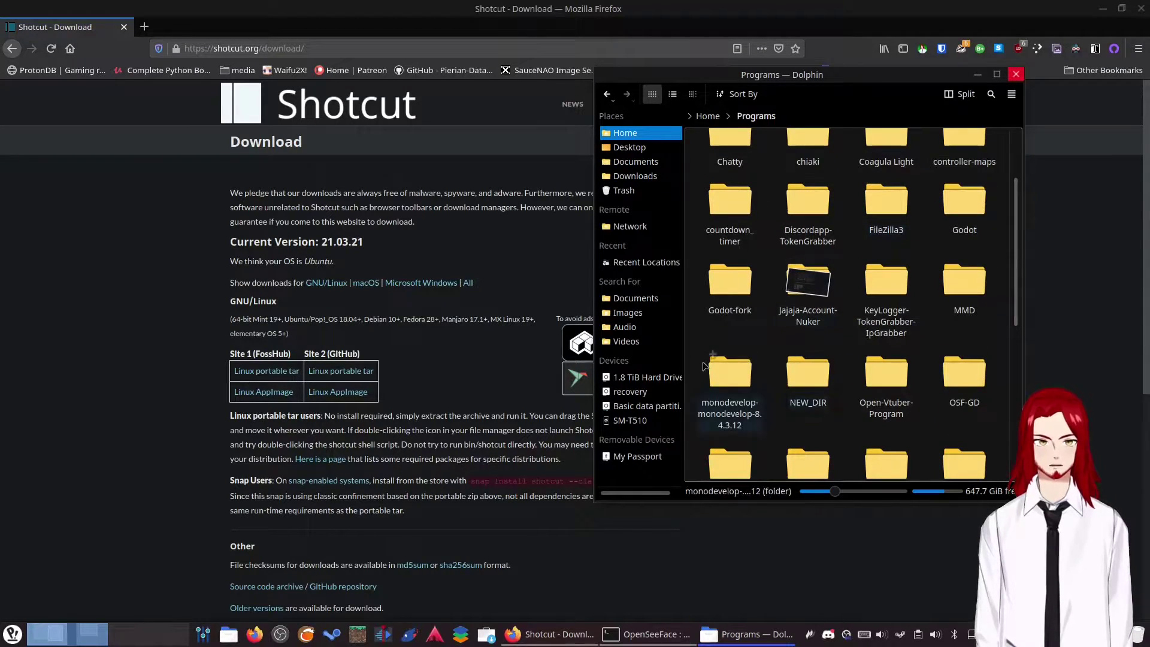
scroll(756, 228, "down", 3)
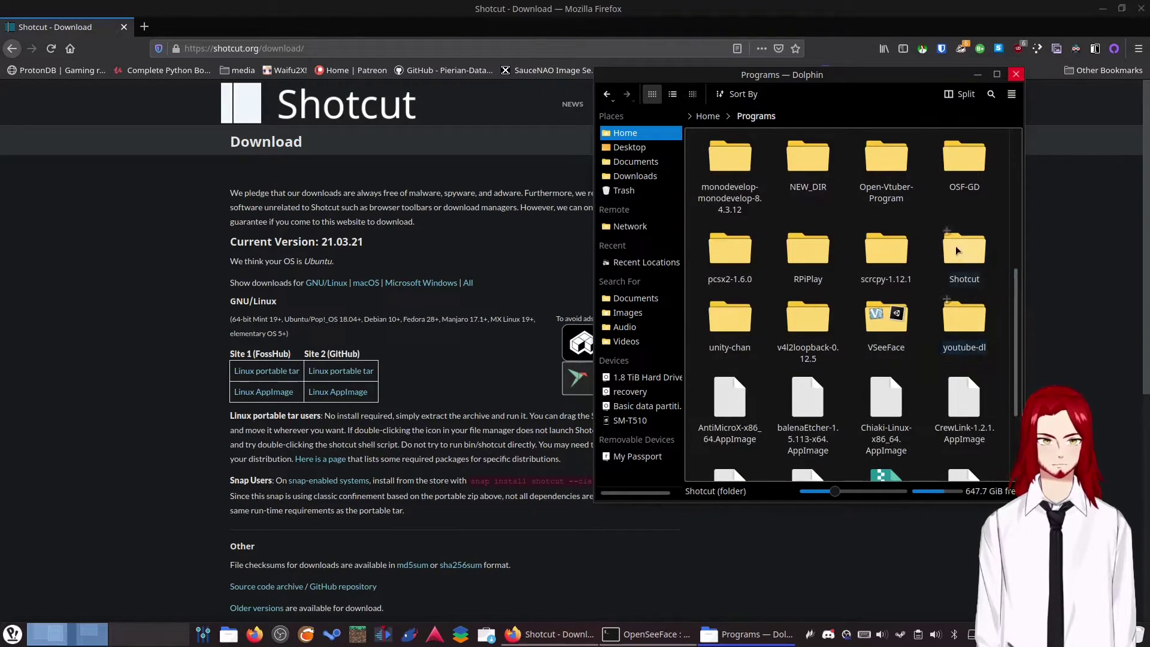
double_click(974, 260)
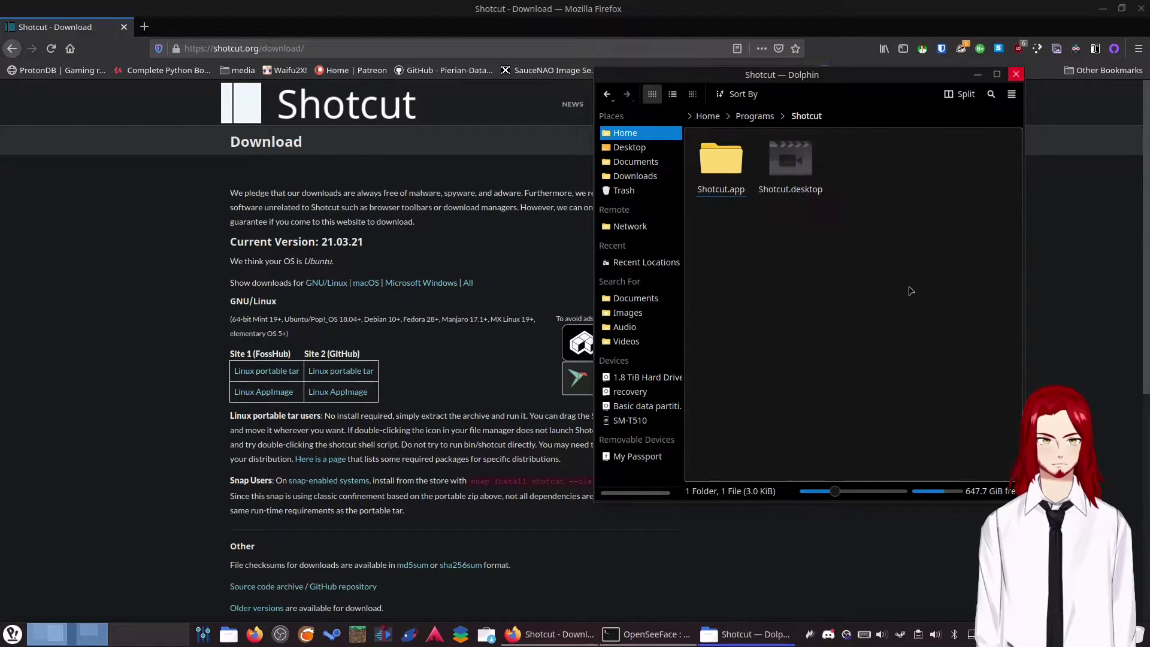
double_click(723, 155)
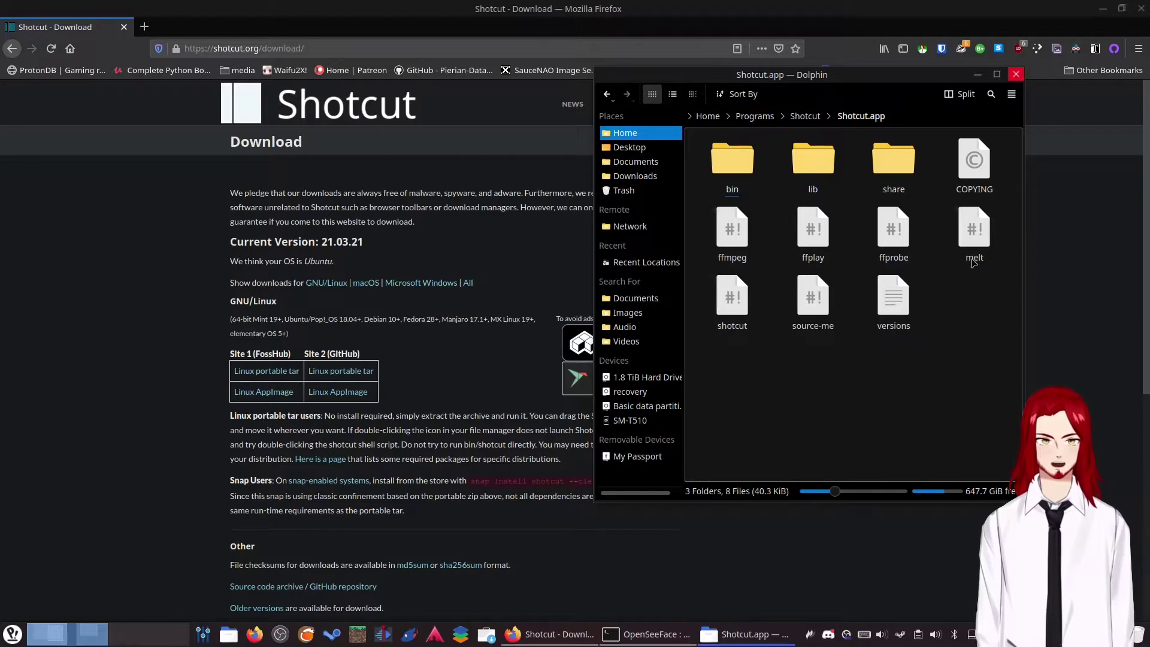
left_click_drag(848, 80, 888, 83)
Launch Kdenlive to an empty project with two video and two audio tracks.
left_click(384, 634)
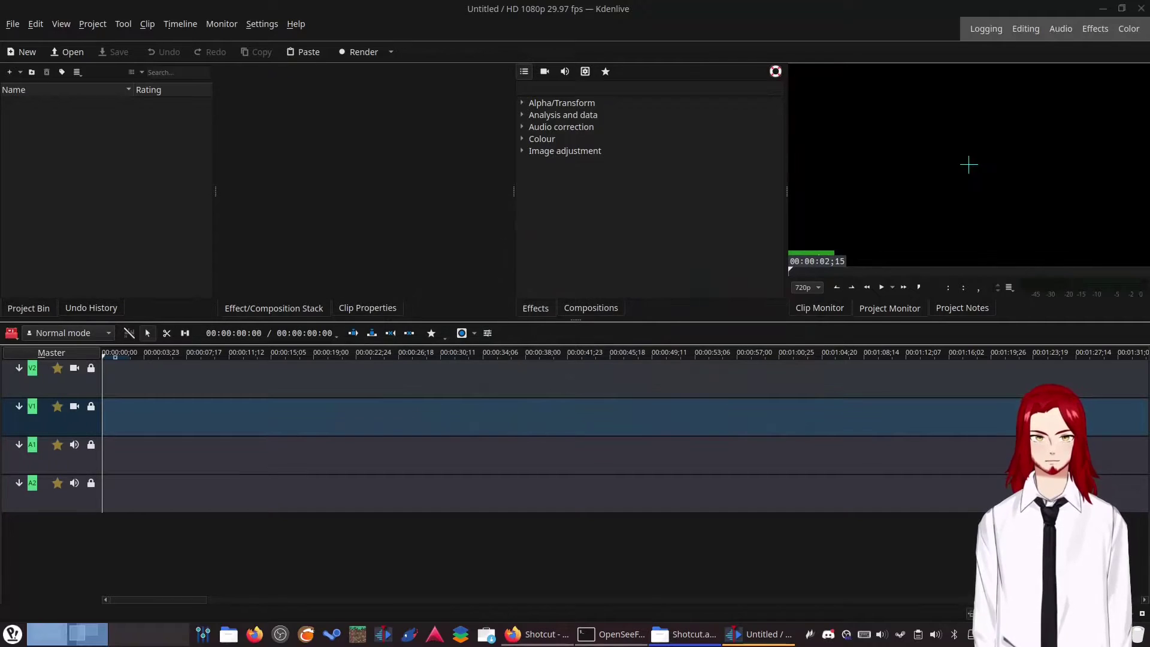
Open Project > Render and select NVENC H264 CBR under GPU | testing.
left_click(93, 24)
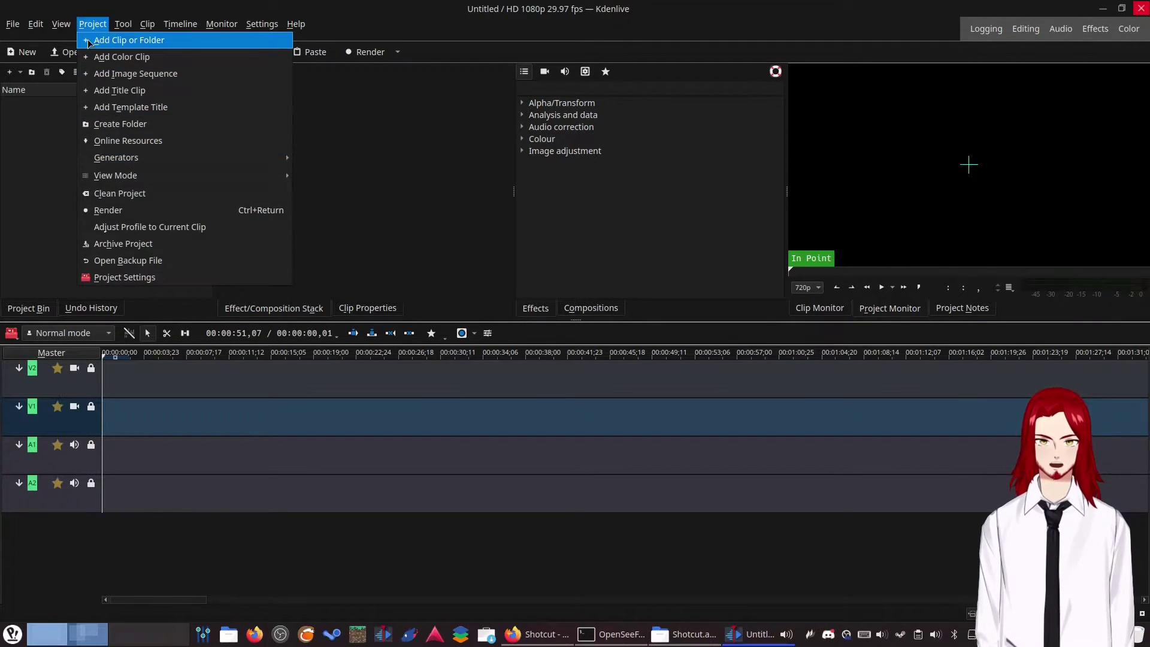
left_click(108, 210)
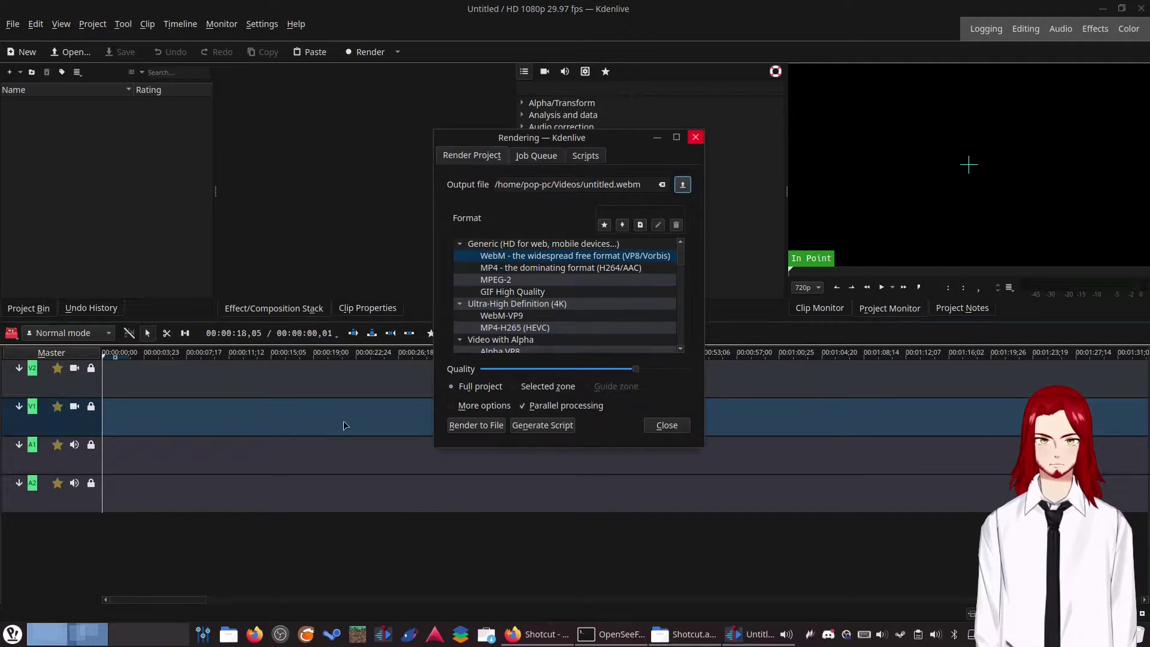
scroll(527, 256, "down", 2)
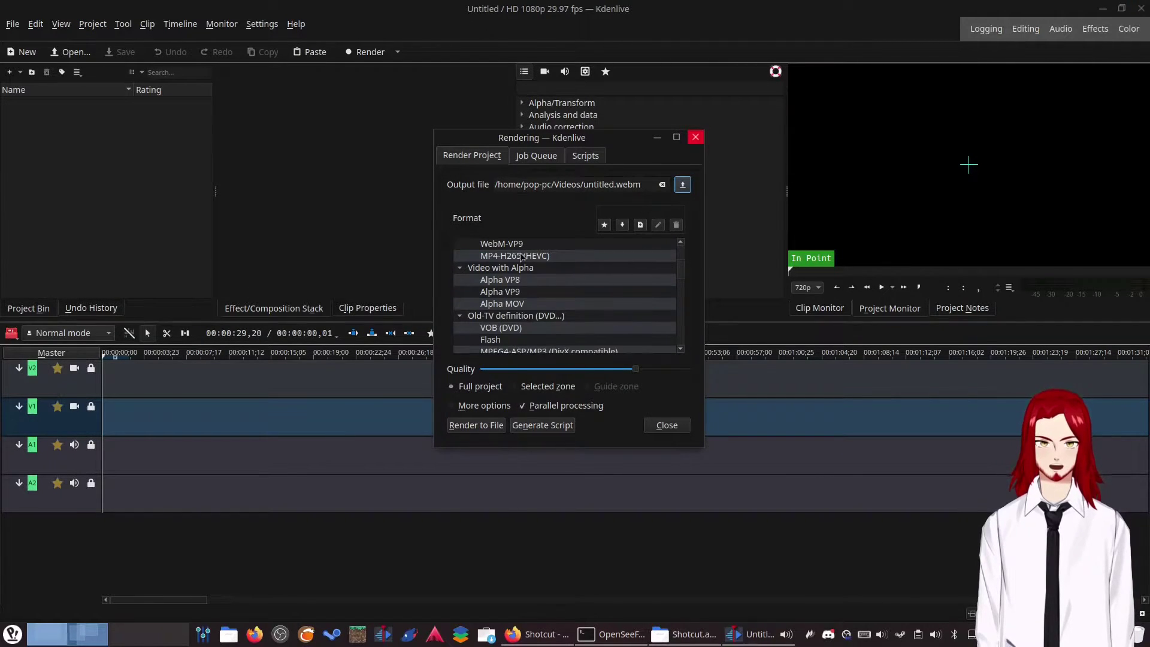
scroll(518, 280, "down", 2)
scroll(506, 305, "down", 1)
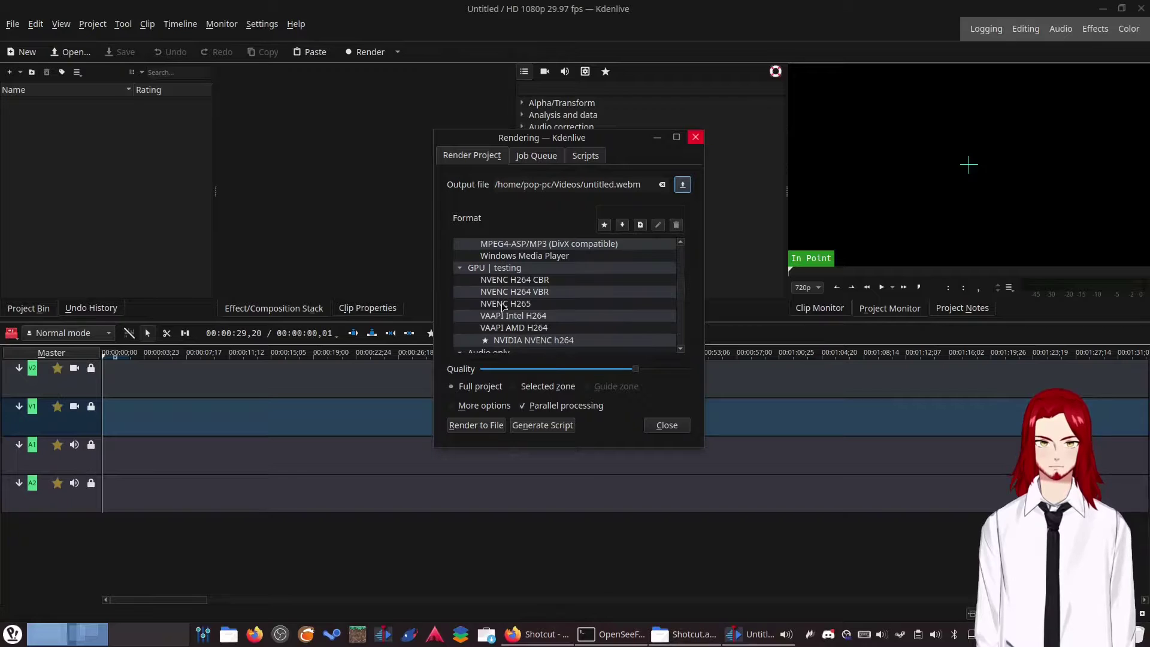
left_click(532, 293)
left_click(519, 281)
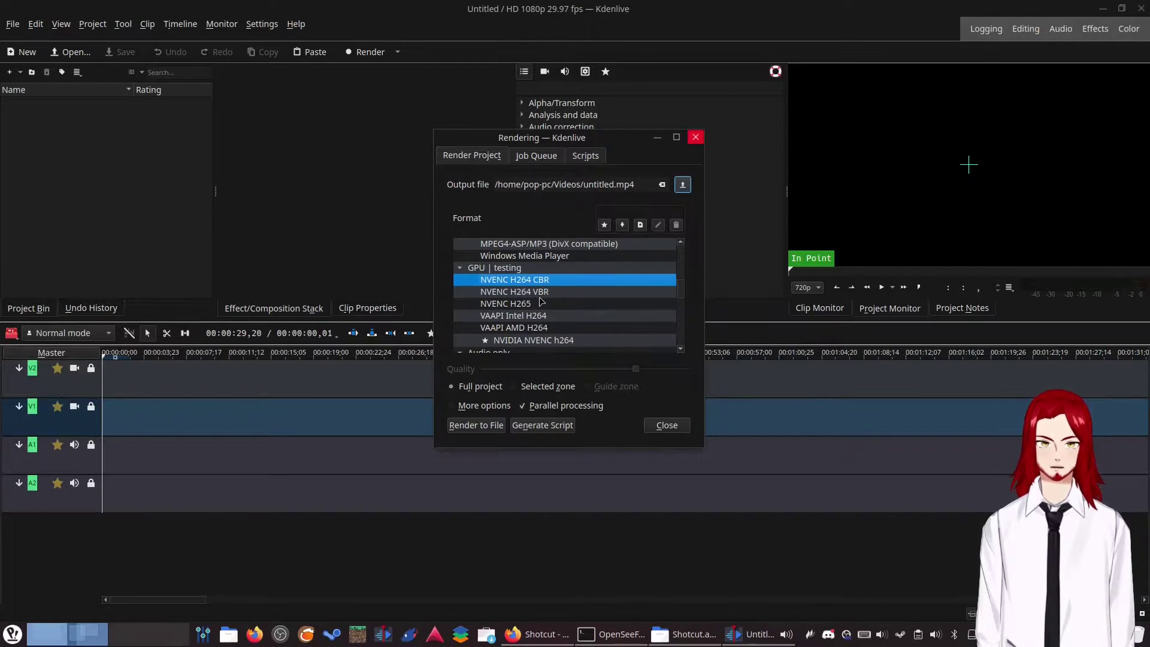
left_click(534, 297)
left_click(557, 279)
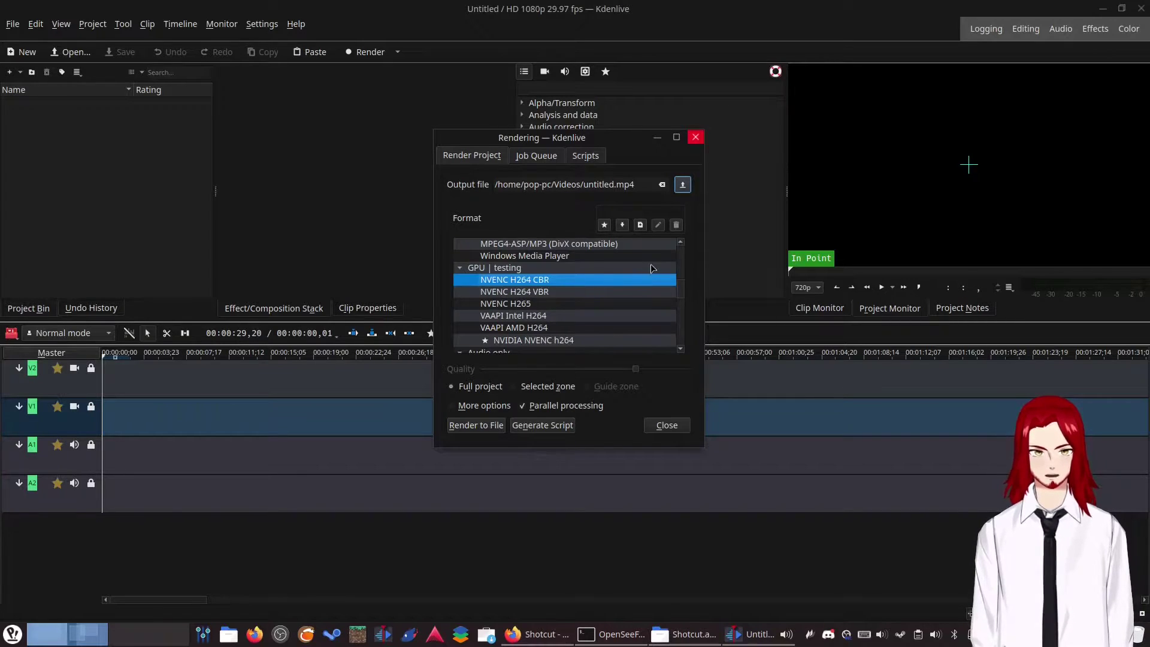
Create a preset from NVENC H264 CBR and open the NVIDIA NVENC h264 profile's parameters.
left_click(641, 226)
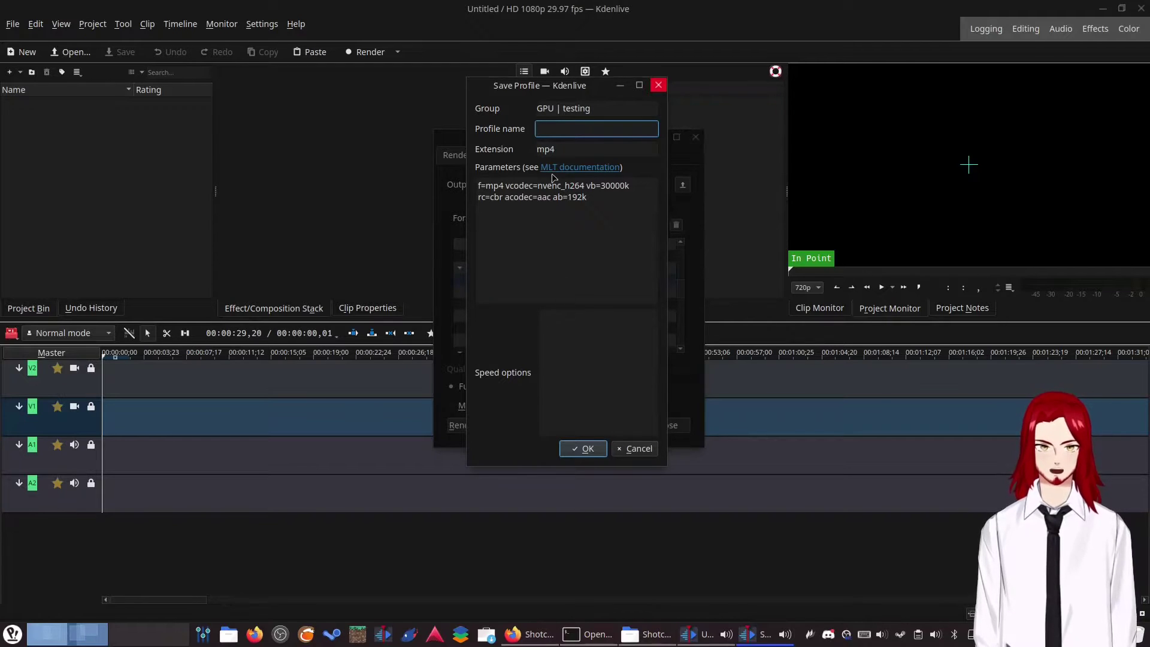
left_click_drag(570, 82, 761, 79)
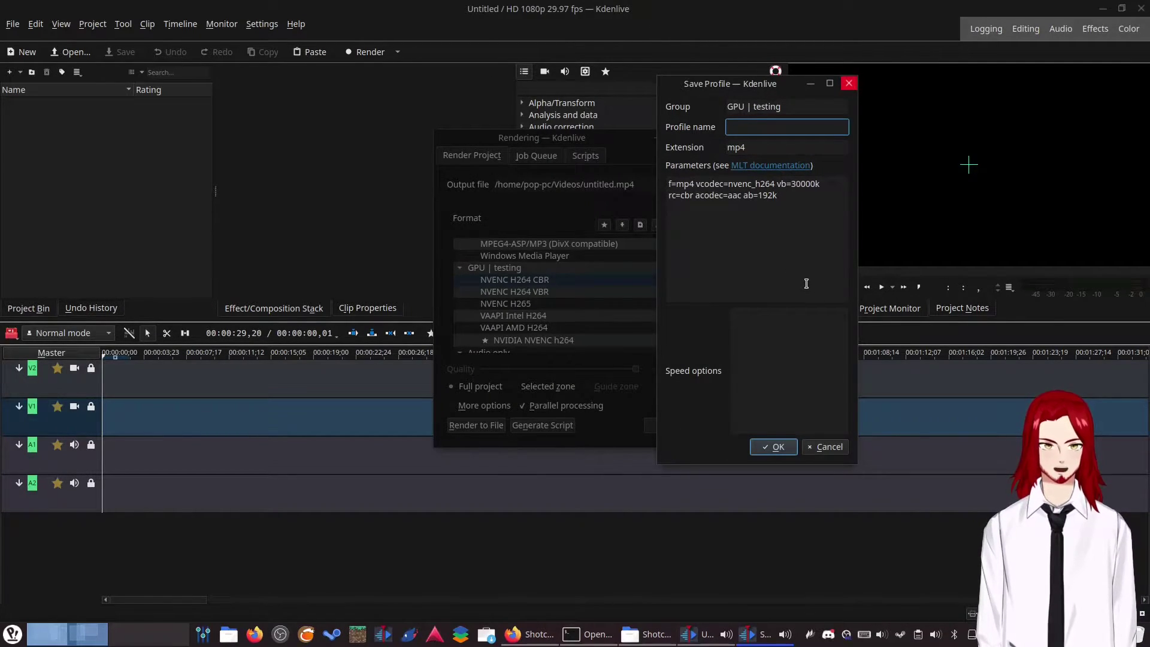
left_click(765, 329)
left_click(755, 129)
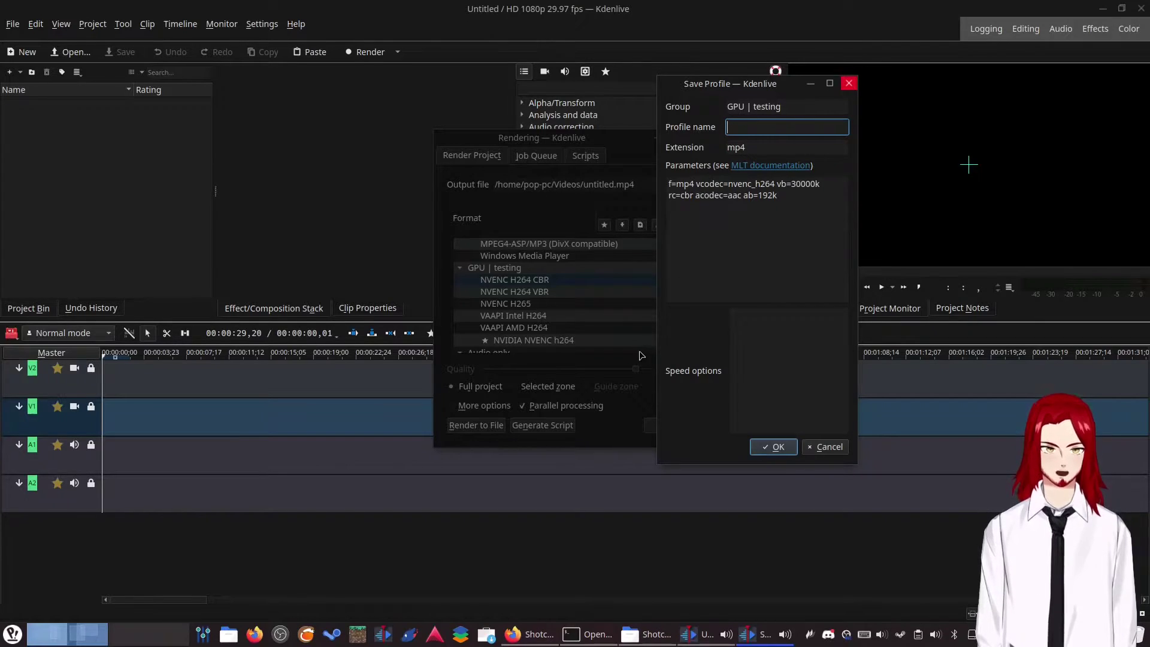
left_click(771, 144)
left_click(795, 200)
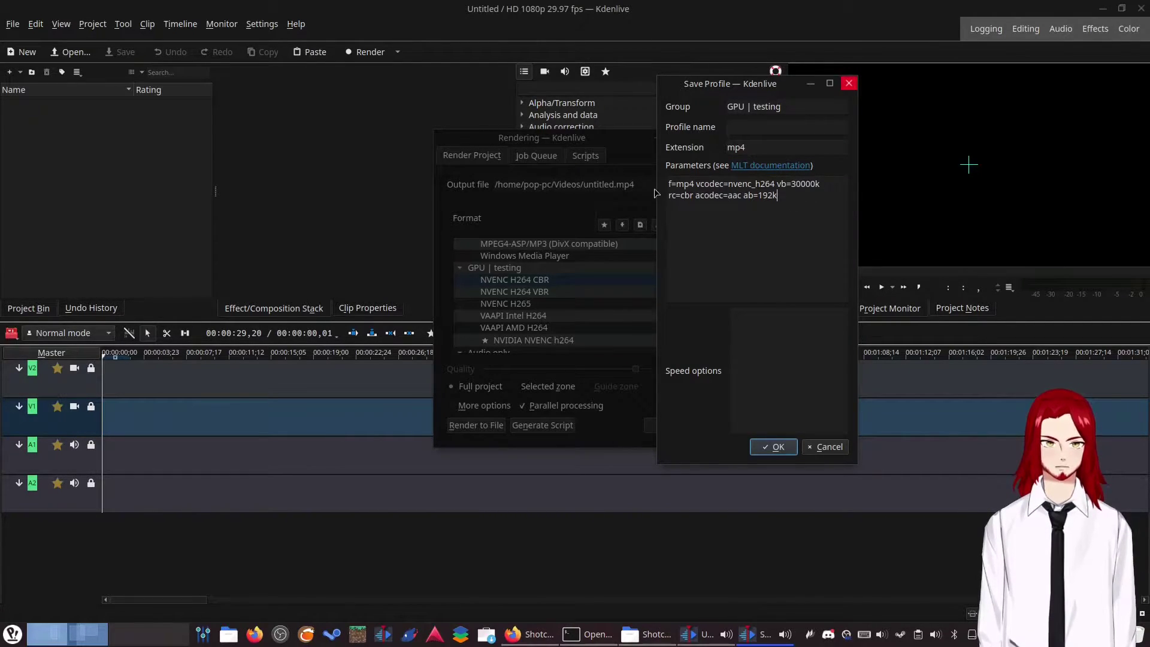
key("ctrl+a")
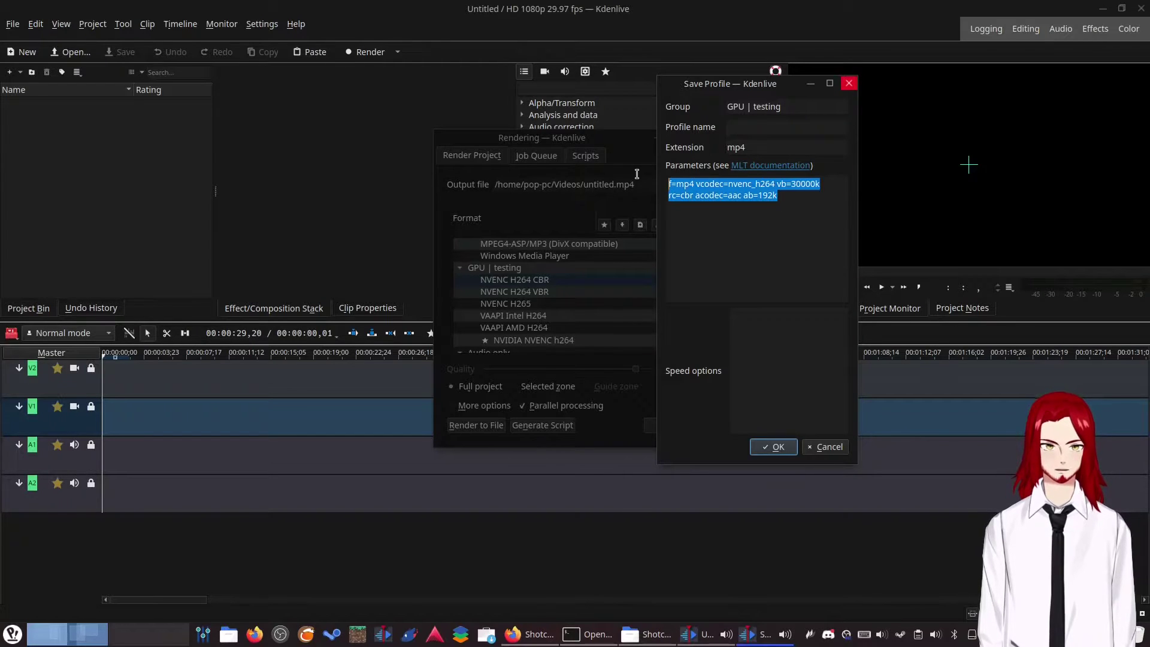
left_click(797, 197)
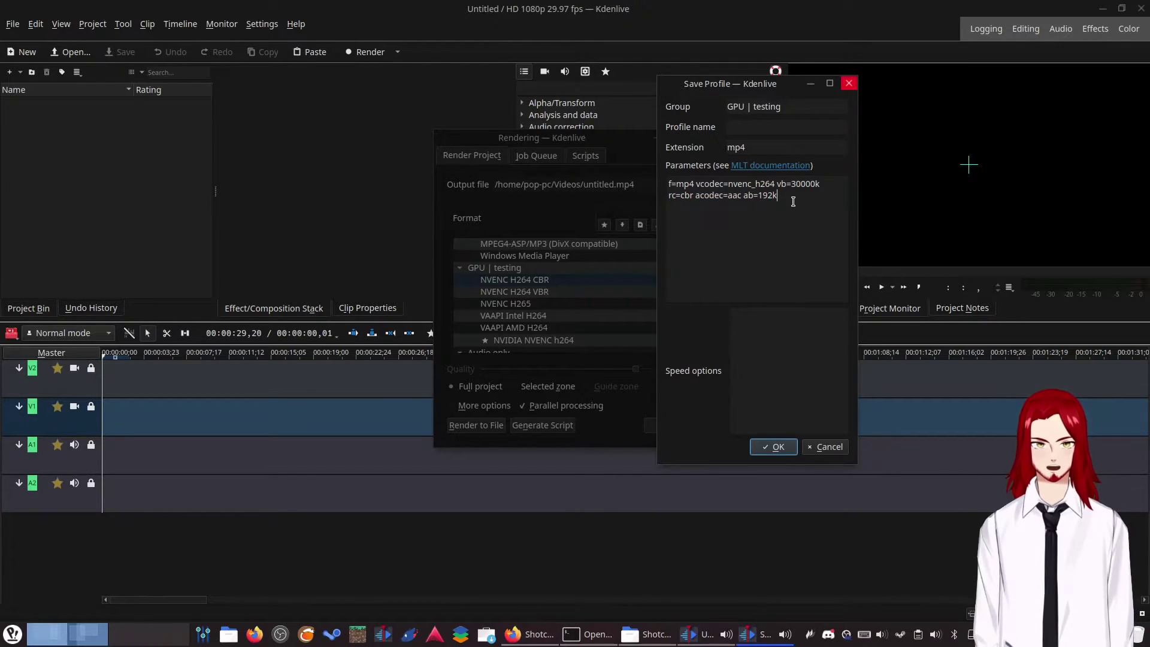
key("ctrl+a")
left_click(777, 329)
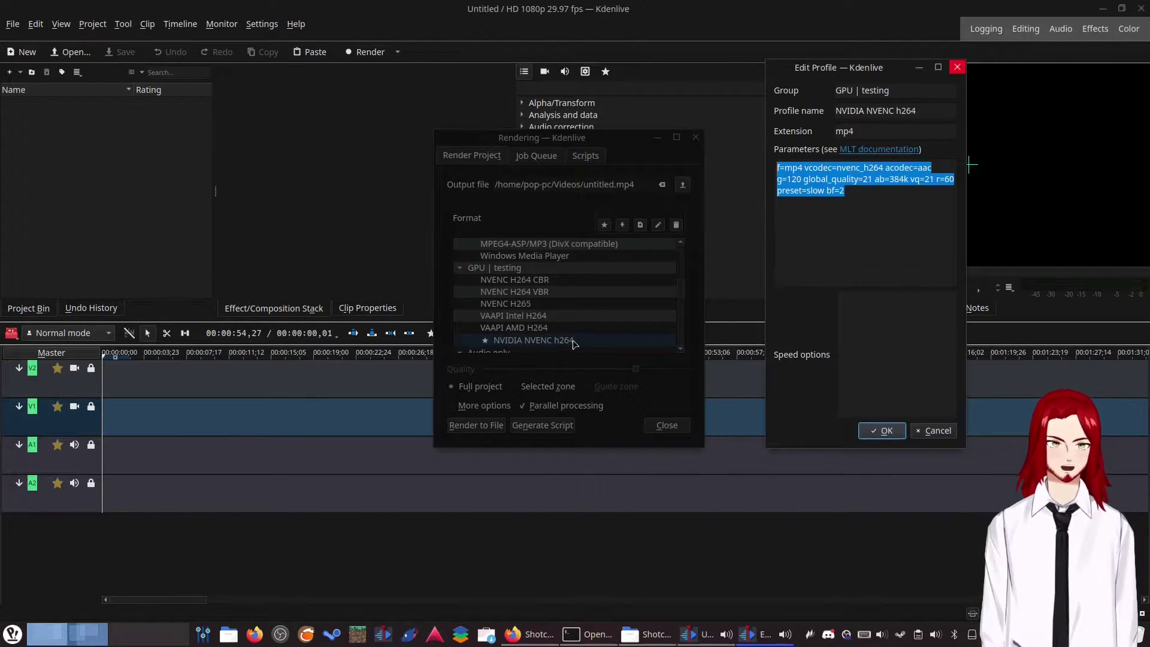
Append bf=2 to the NVIDIA NVENC h264 parameters and save the profile.
left_click(878, 198)
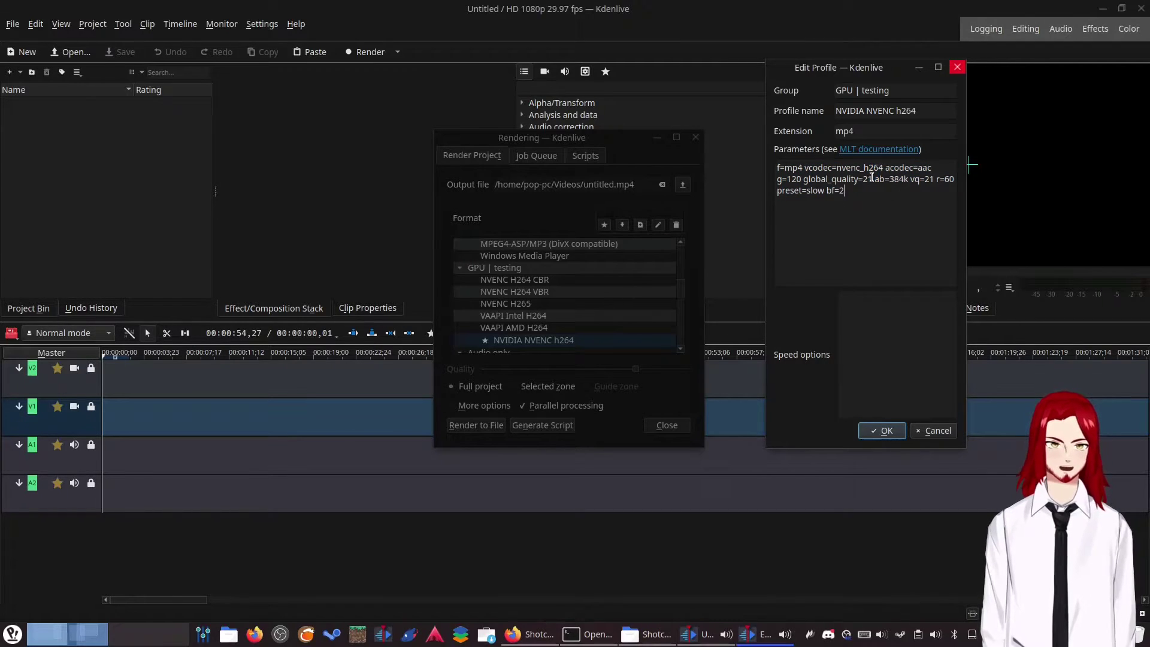
left_click_drag(777, 167, 885, 203)
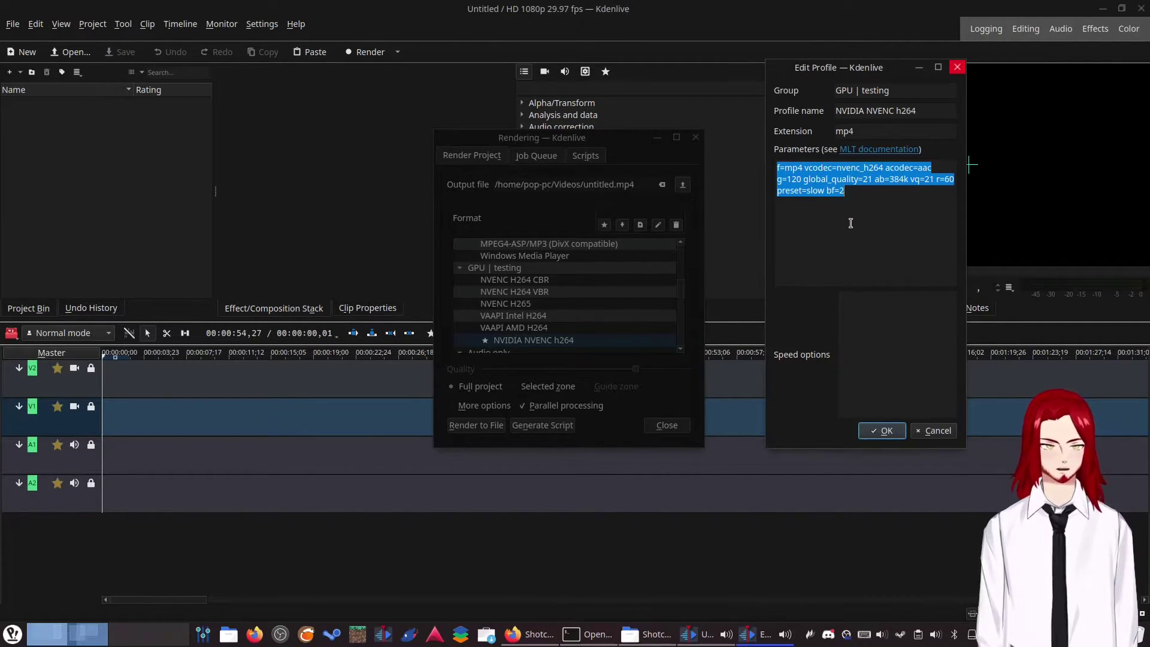
left_click(864, 192)
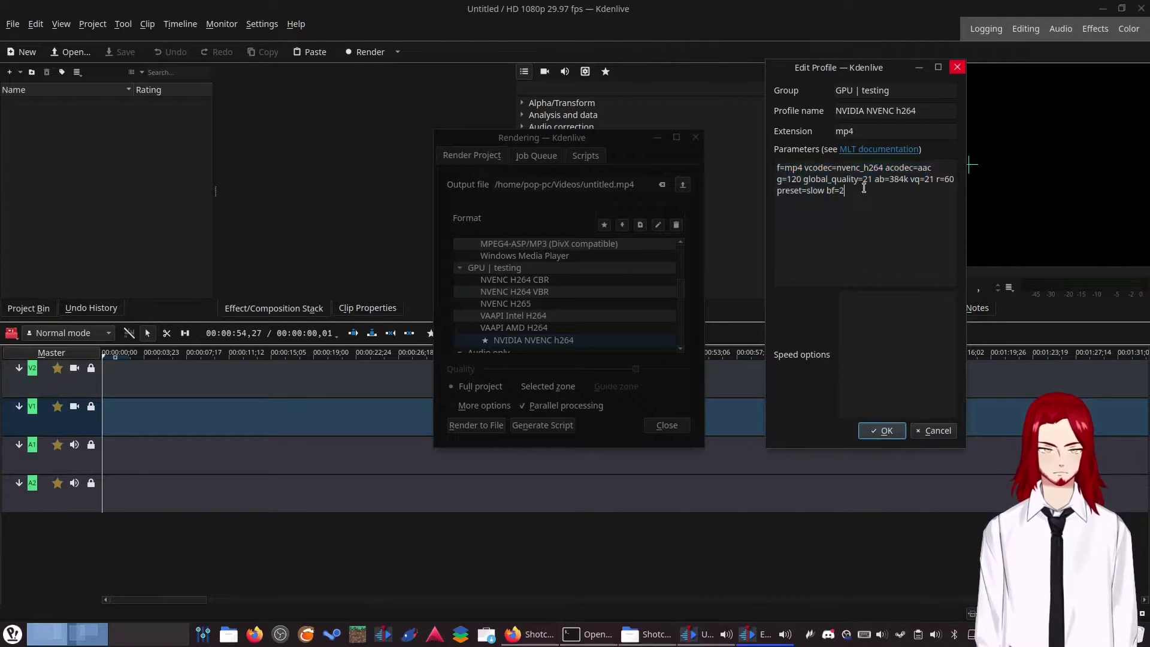
left_click(877, 429)
Select NVIDIA NVENC h264 as the render format and close the Rendering dialog.
scroll(524, 298, "down", 10)
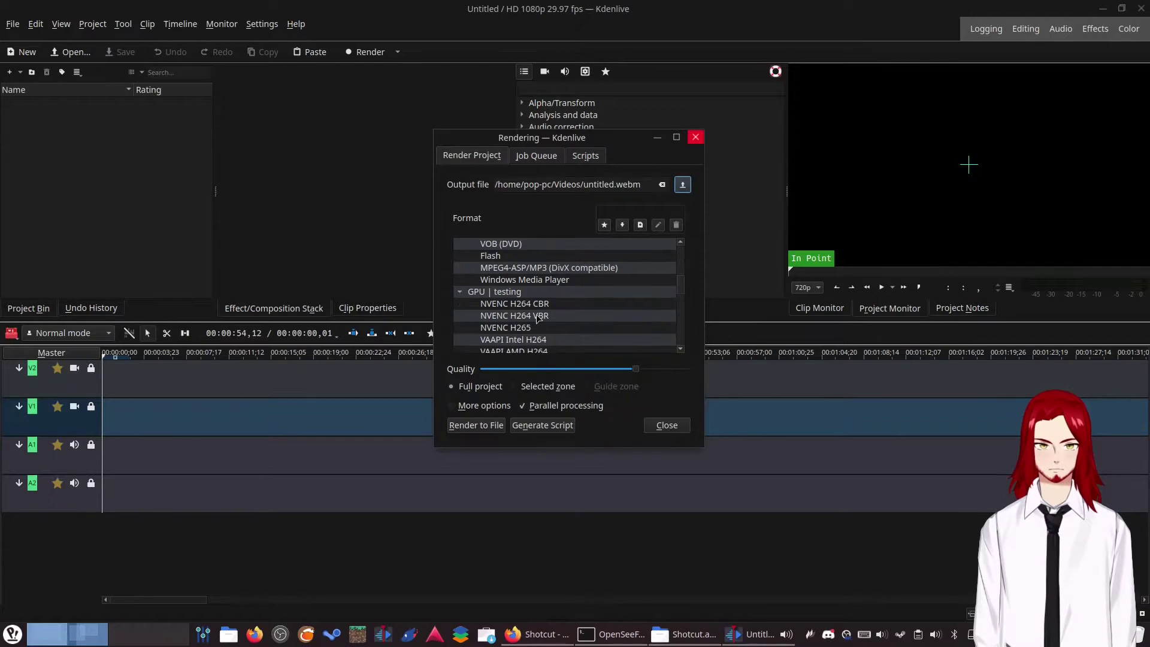
left_click(550, 294)
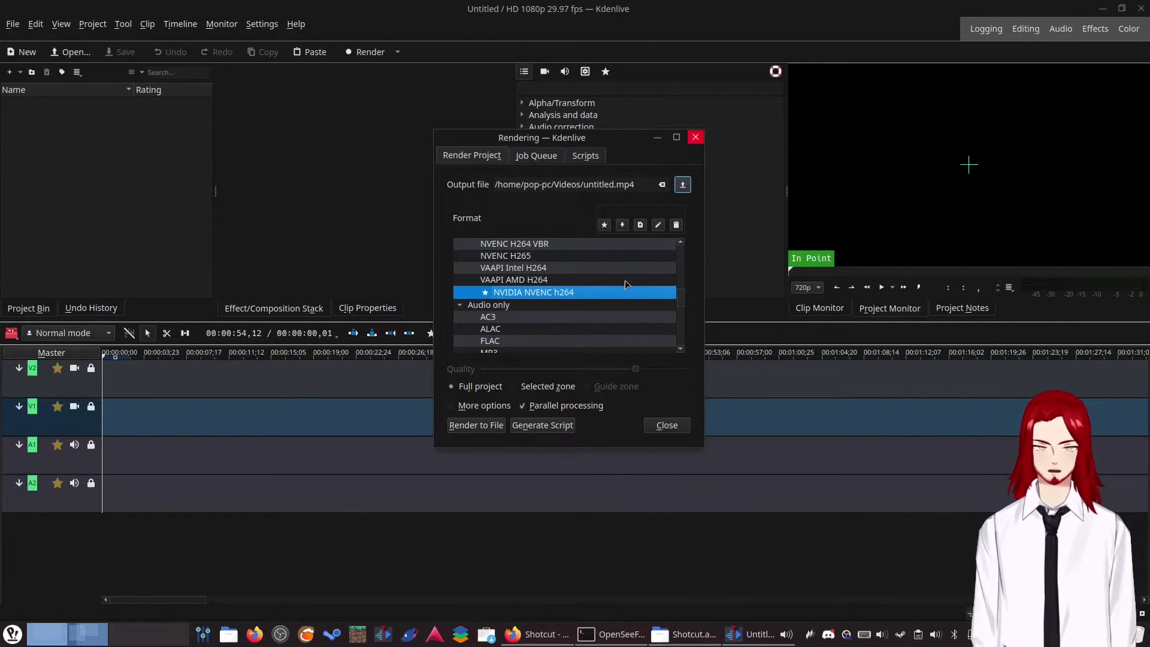
left_click(663, 426)
Open Settings > Configure Kdenlive and show the Environment page's MLT paths.
left_click(259, 25)
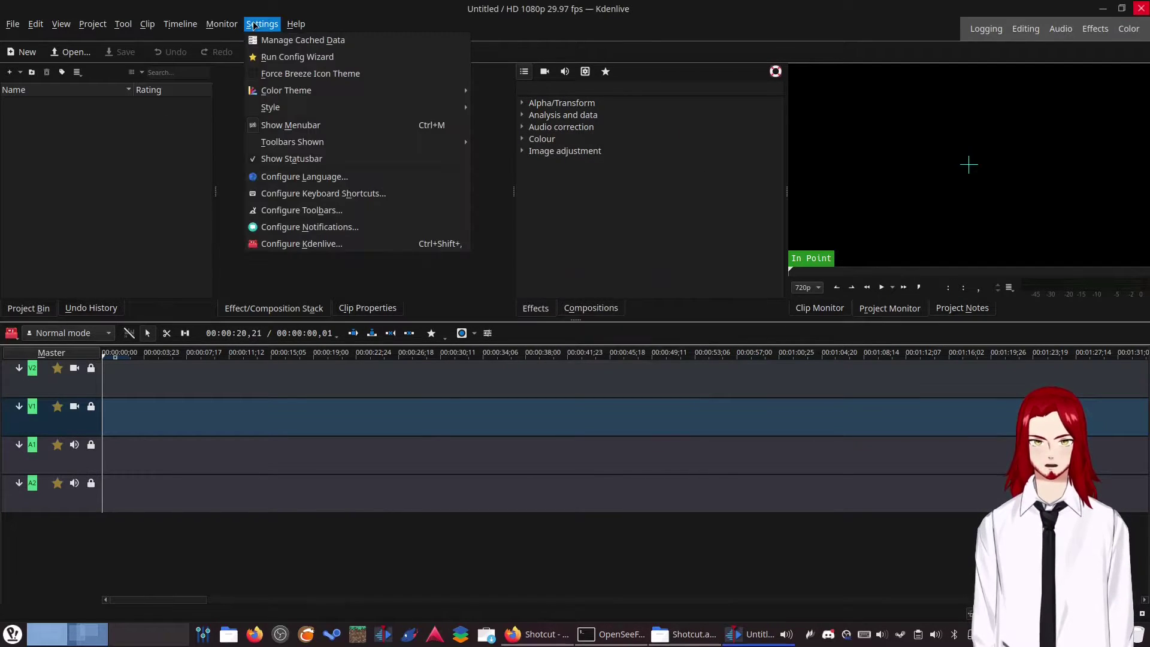
left_click(337, 247)
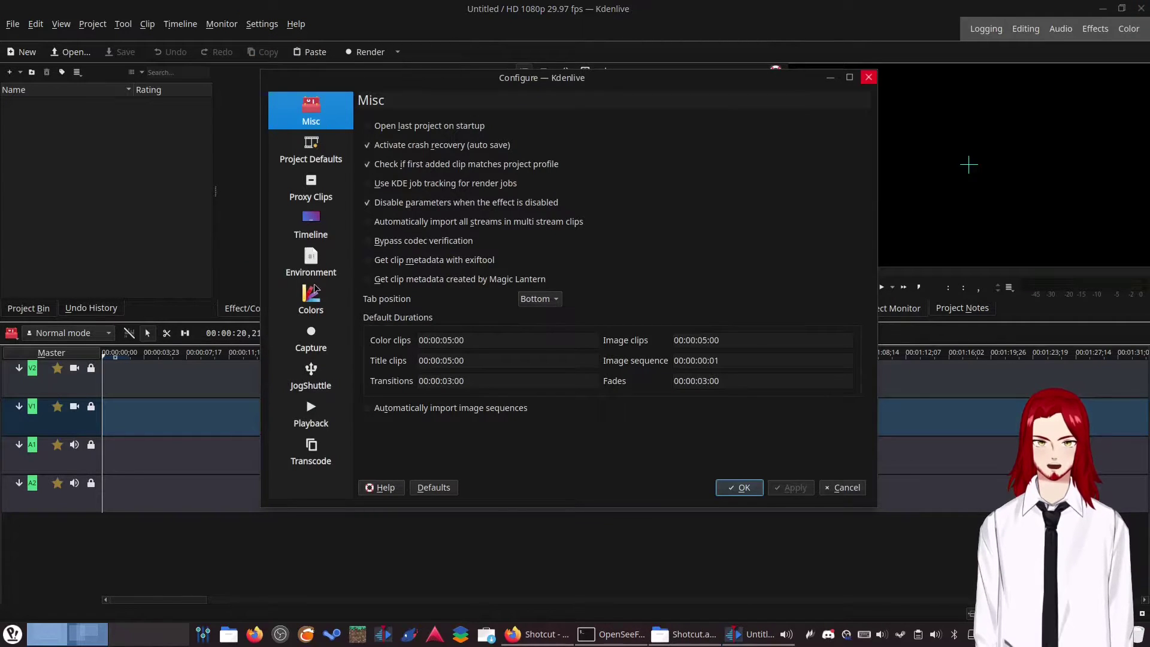
left_click(313, 259)
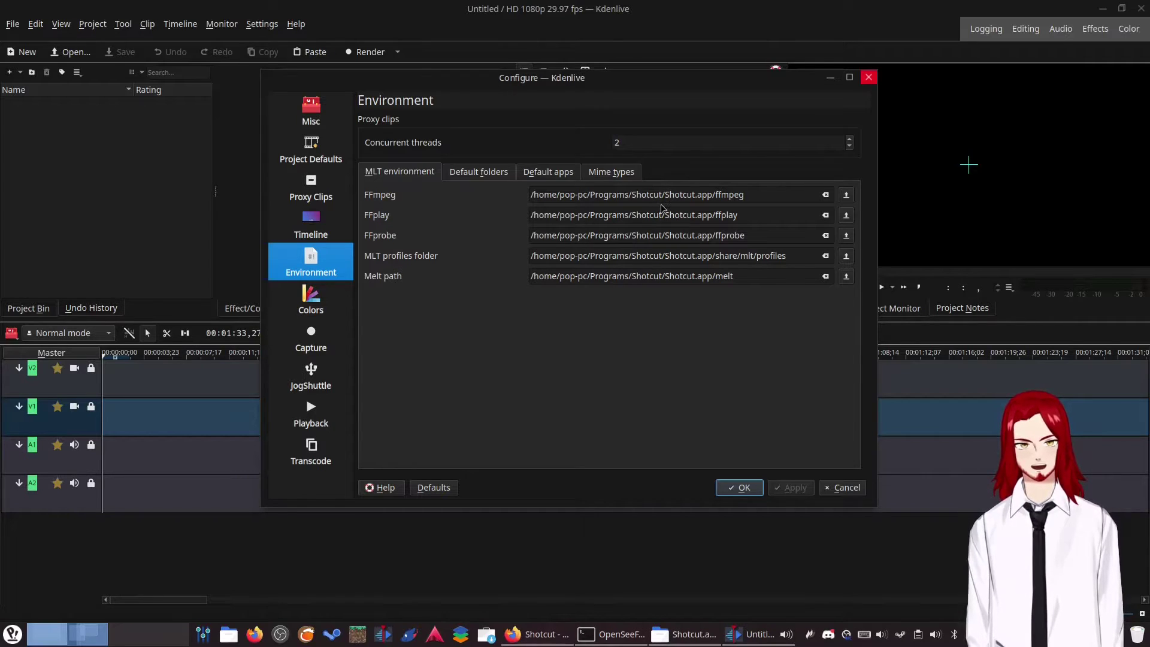
Place Dolphin's Shotcut.app beside the Environment settings and check the ffmpeg, ffplay and ffprobe files.
key("alt+Tab")
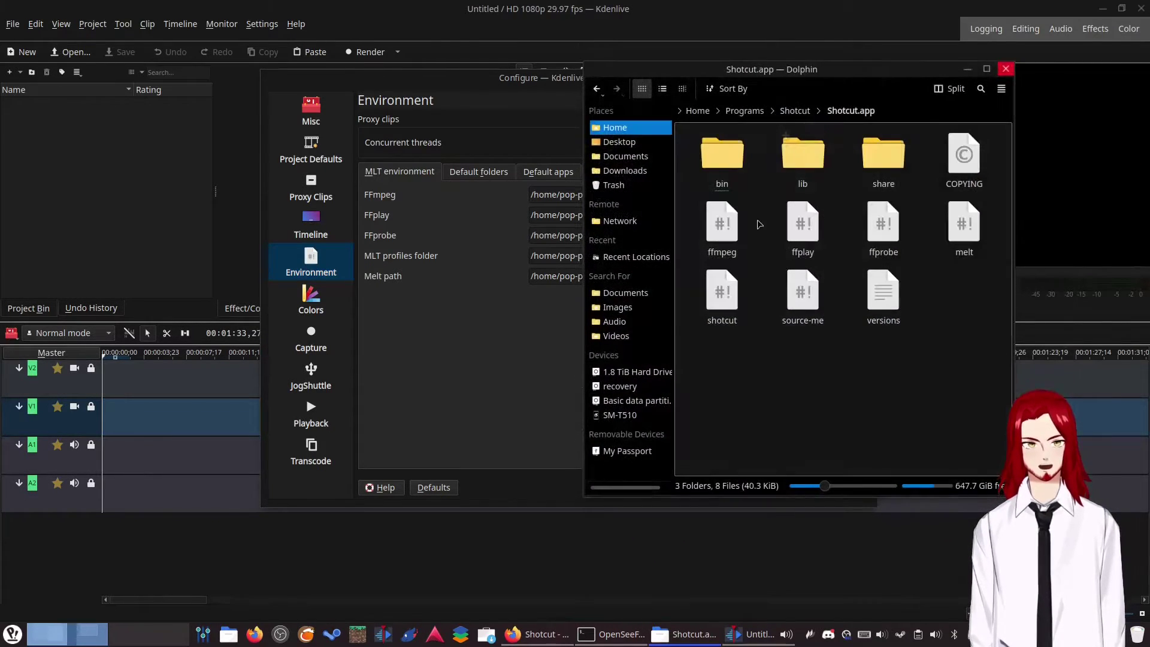
left_click_drag(521, 82, 258, 73)
key("alt+Tab")
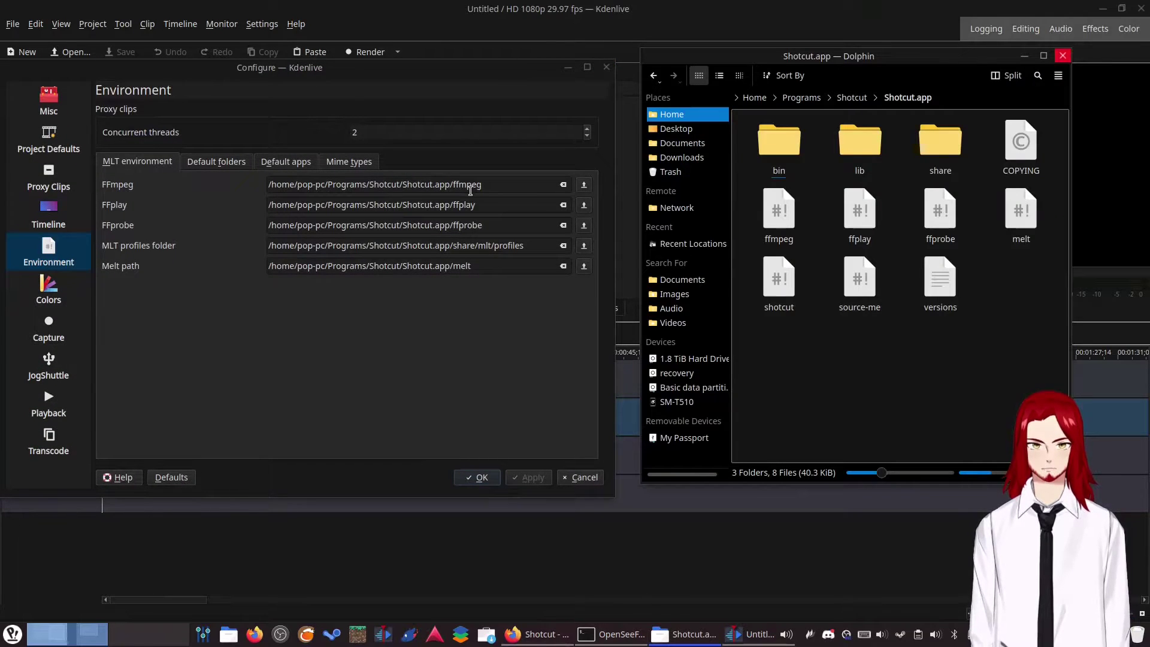
left_click(779, 219)
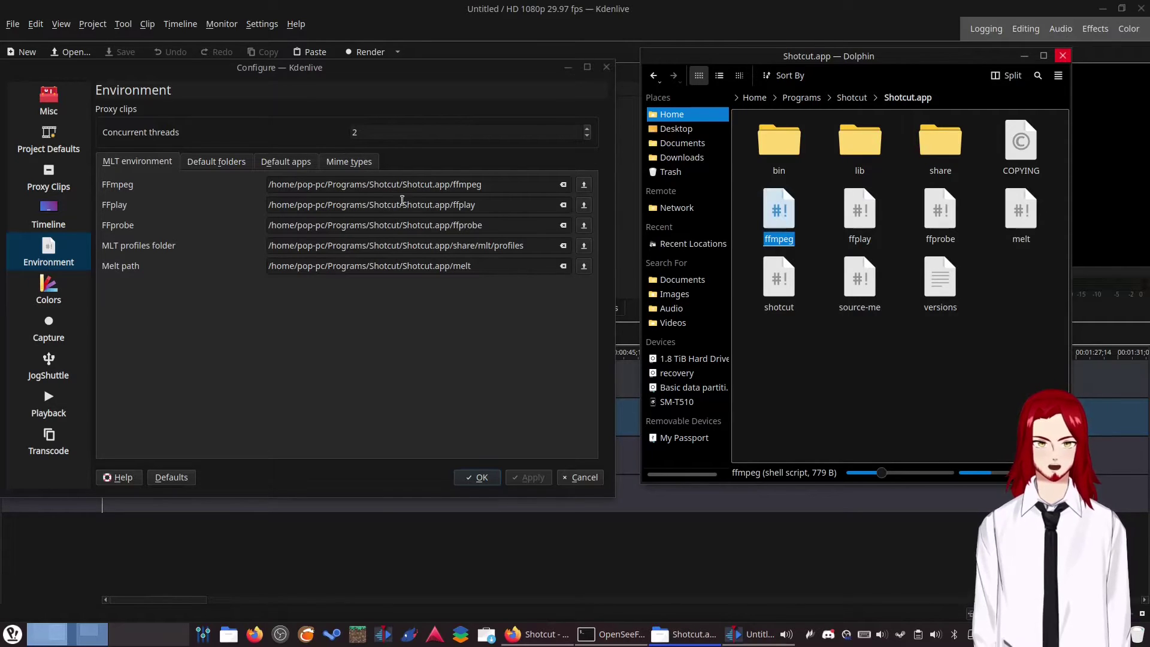
left_click(491, 205)
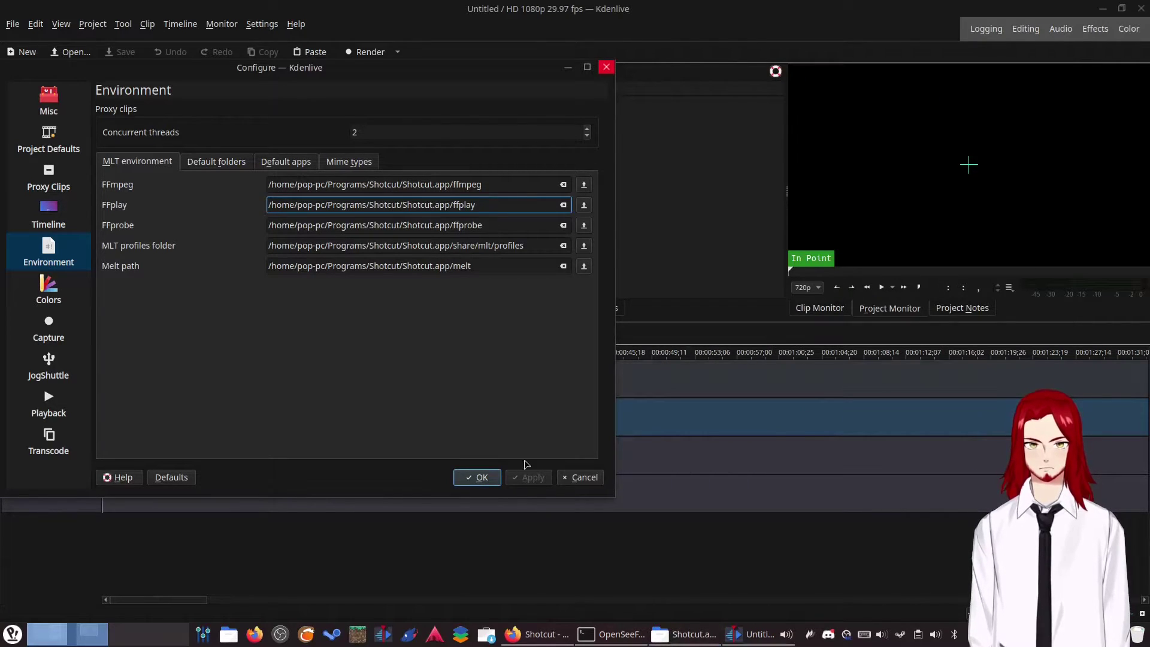
left_click(665, 638)
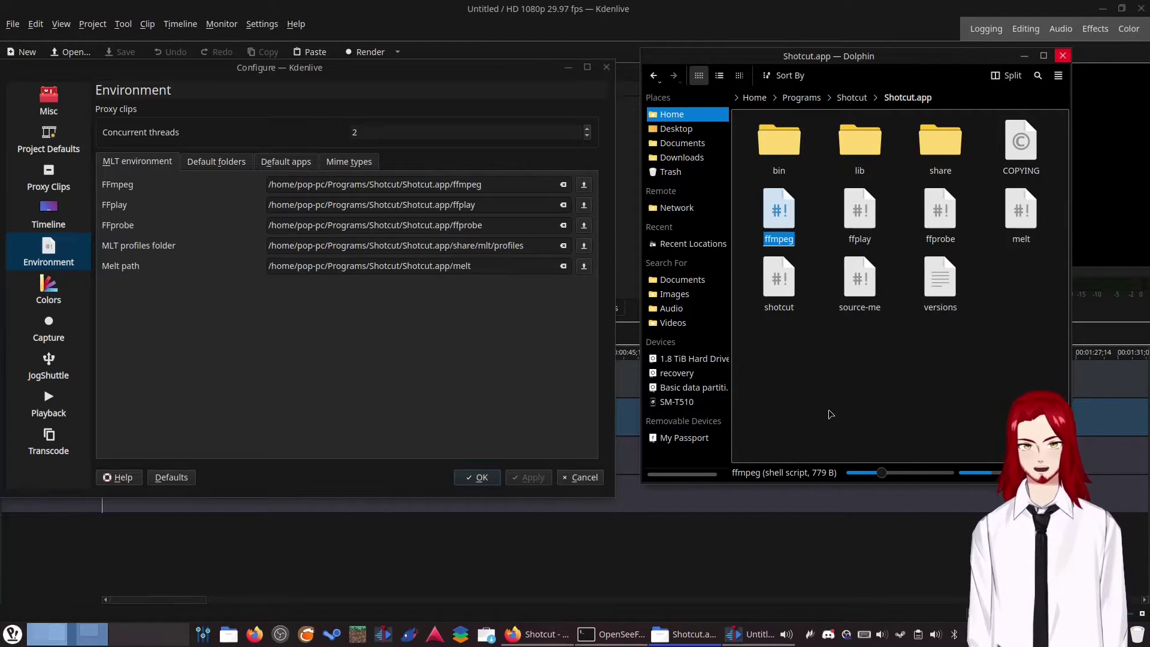
left_click(858, 221)
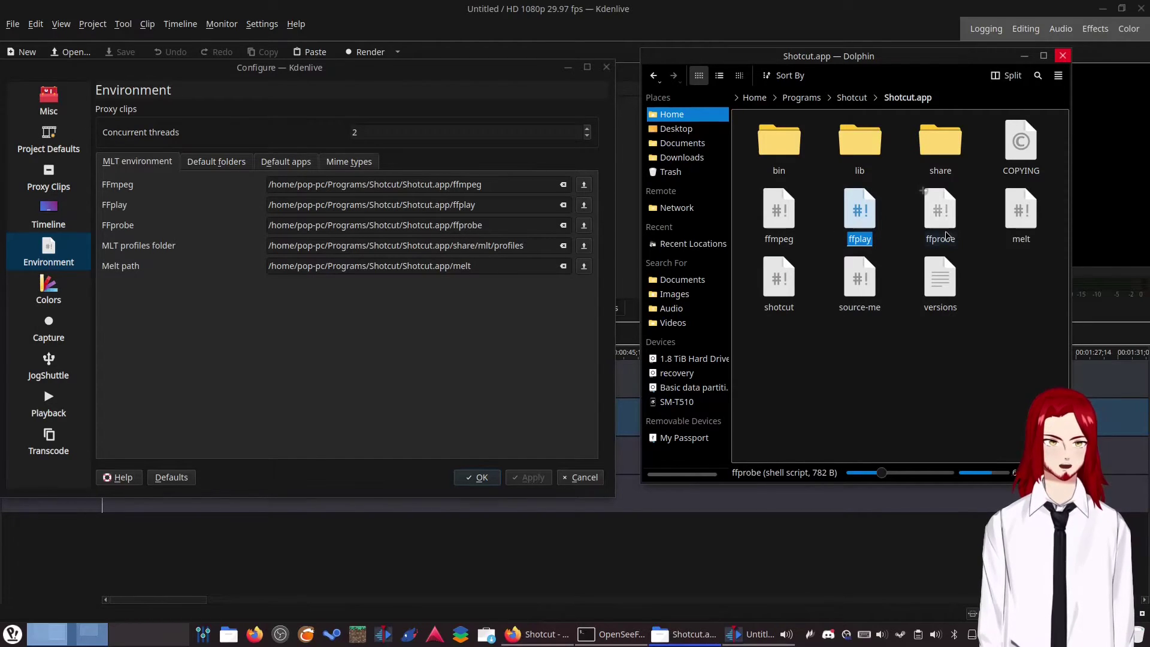
left_click(938, 211)
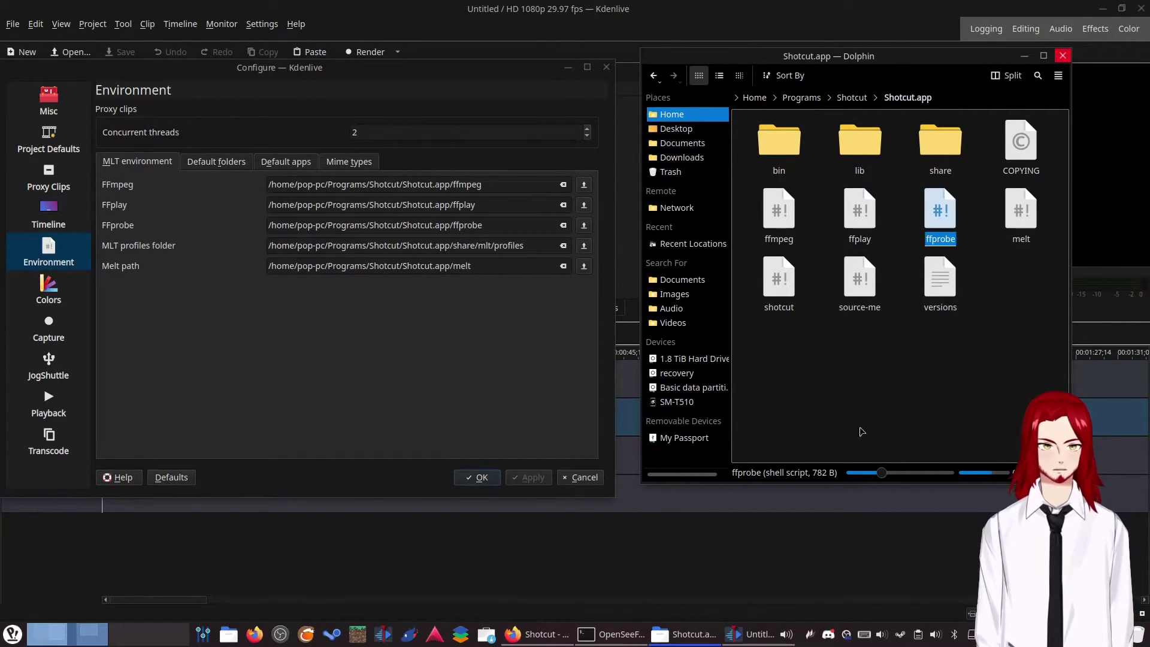
Browse into Shotcut's share/mlt/profiles folder to confirm it holds the 76 profile files.
double_click(957, 145)
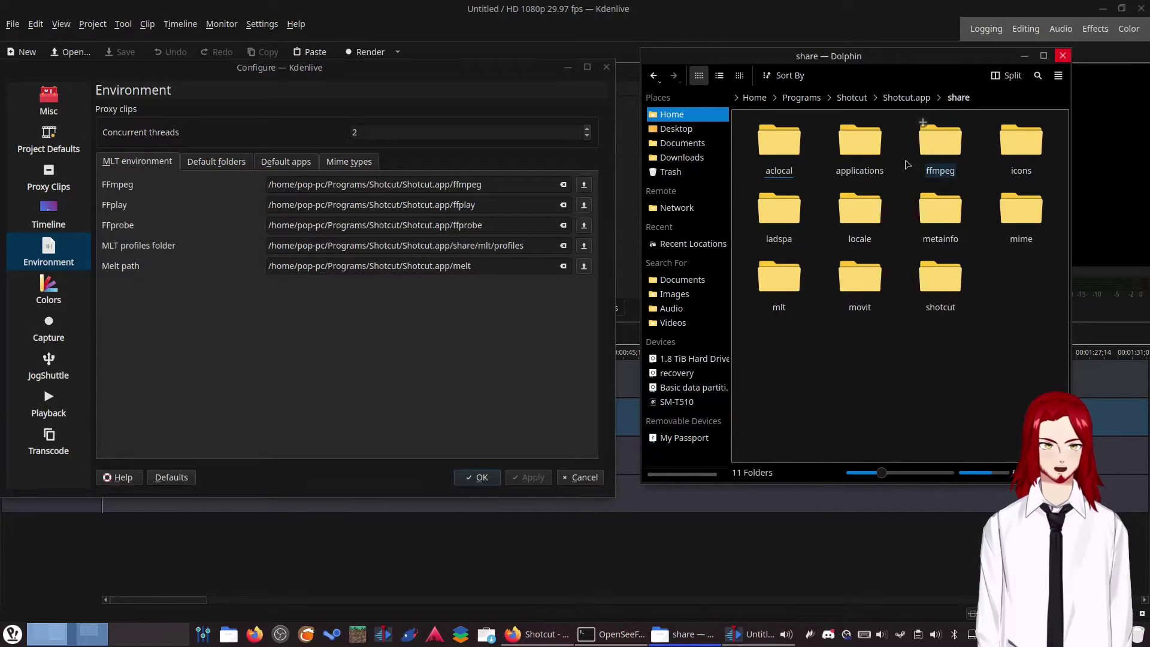
double_click(779, 277)
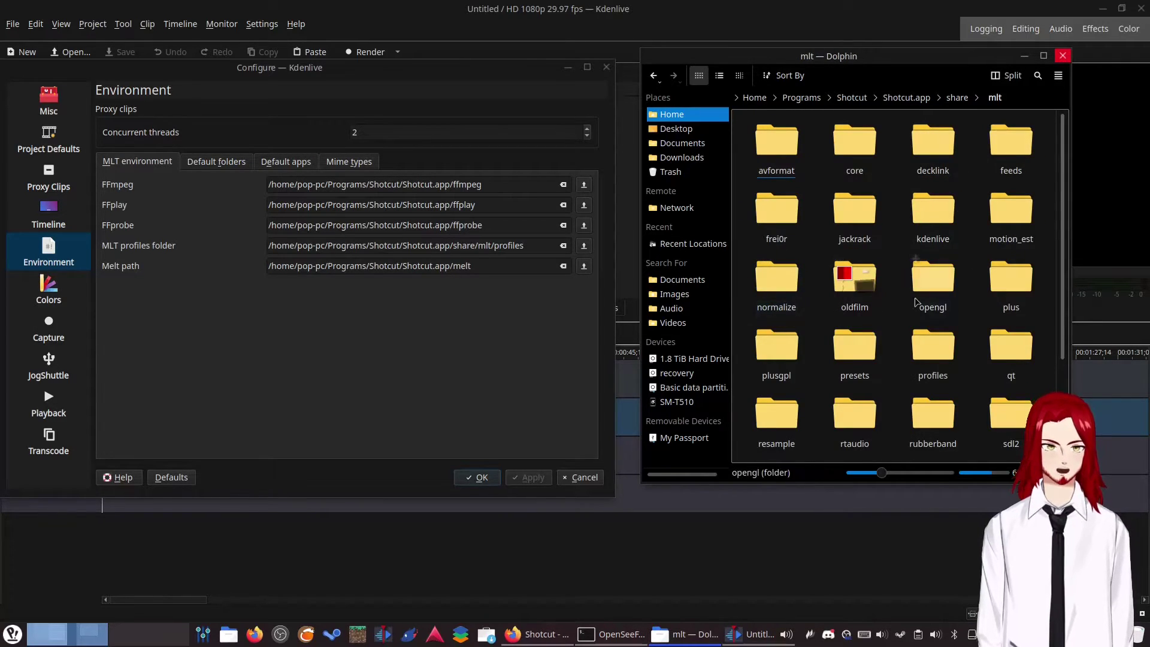
double_click(938, 362)
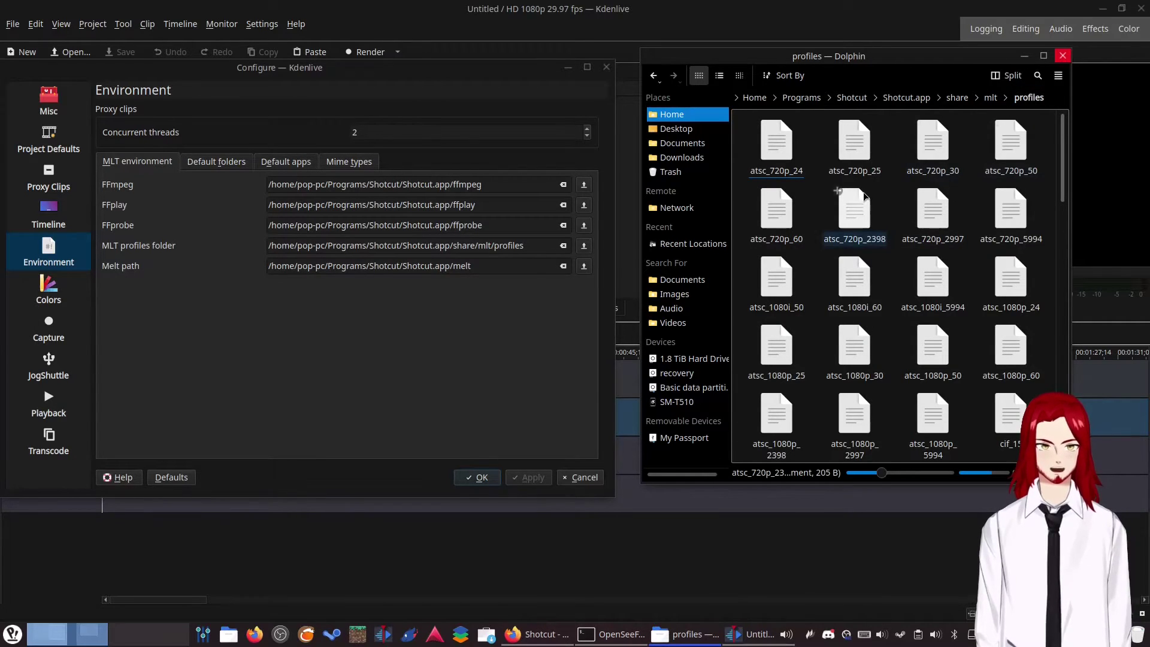
Confirm the melt file exists in Shotcut.app, then return to Kdenlive's Melt path setting.
left_click(898, 98)
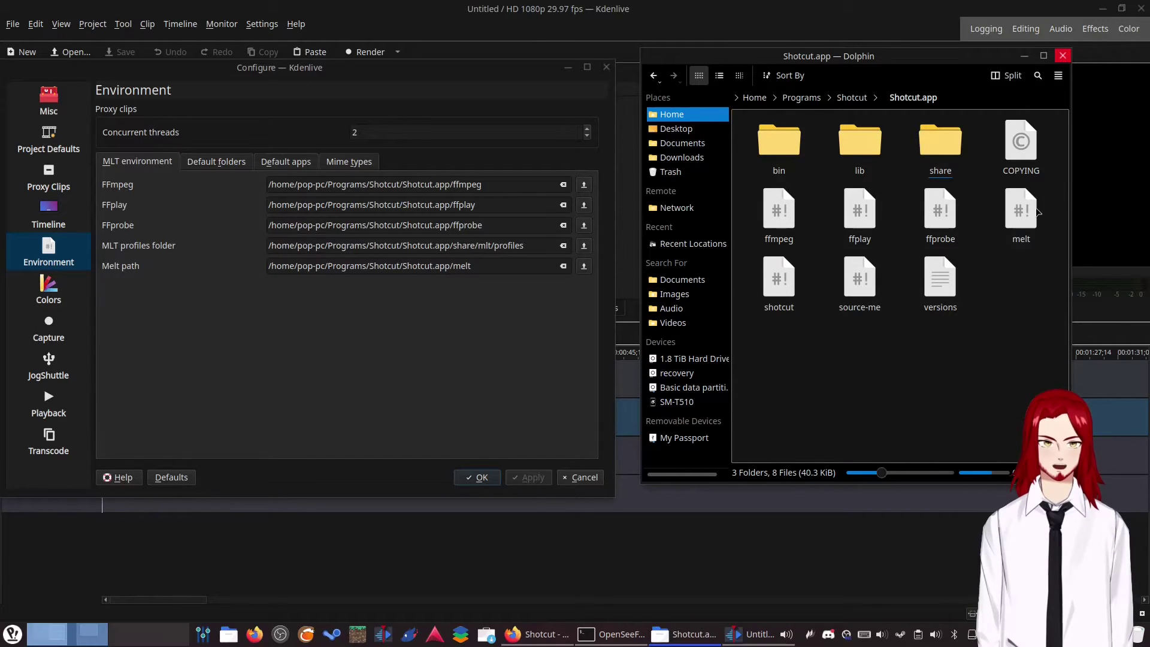
left_click(1021, 231)
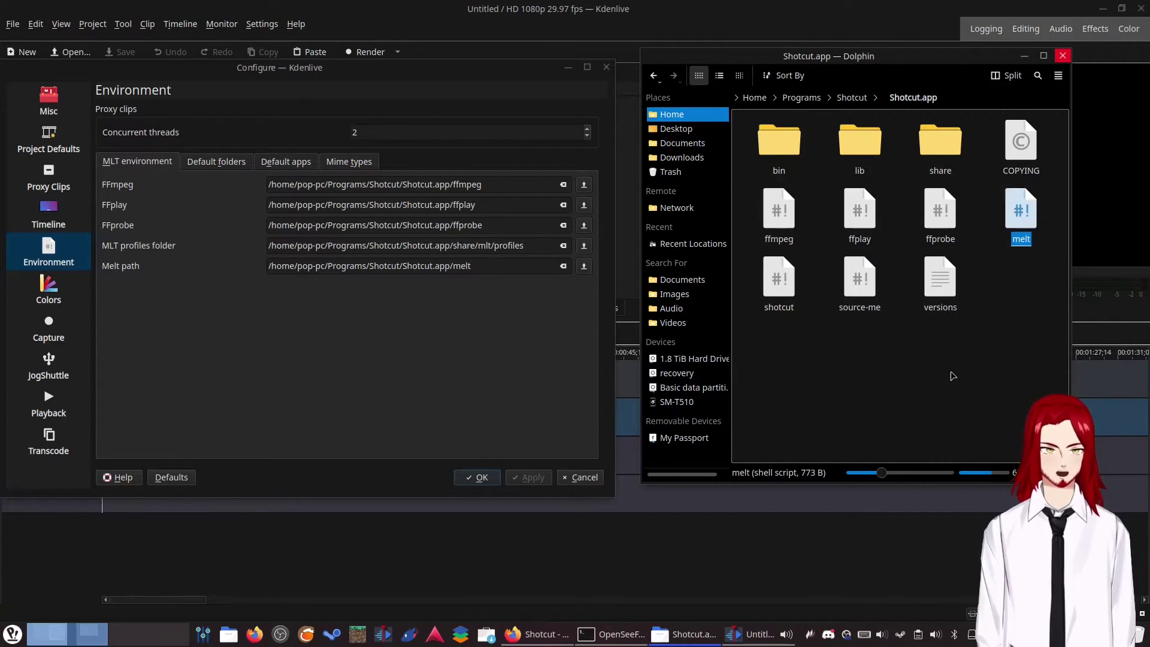
left_click(526, 266)
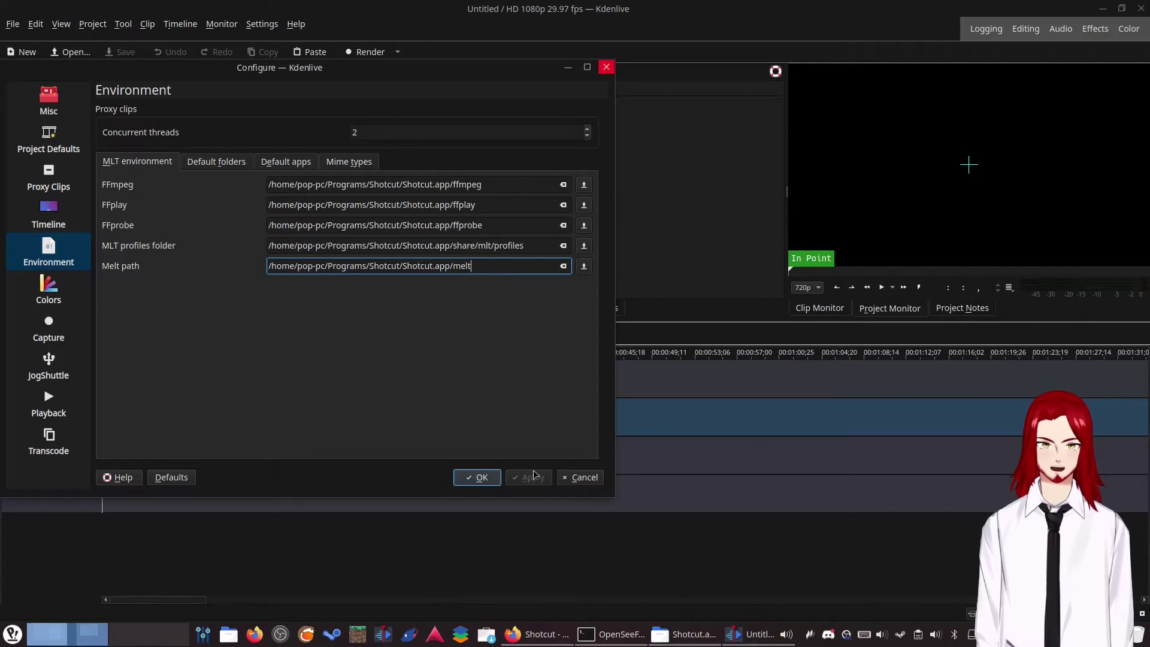
left_click(477, 477)
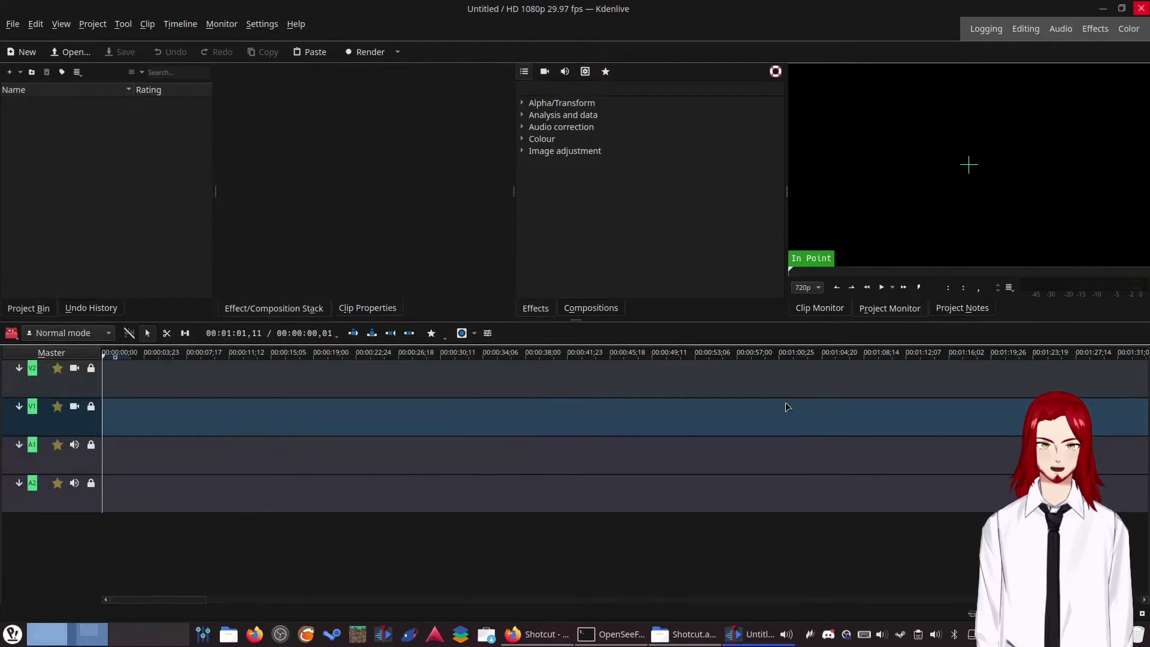